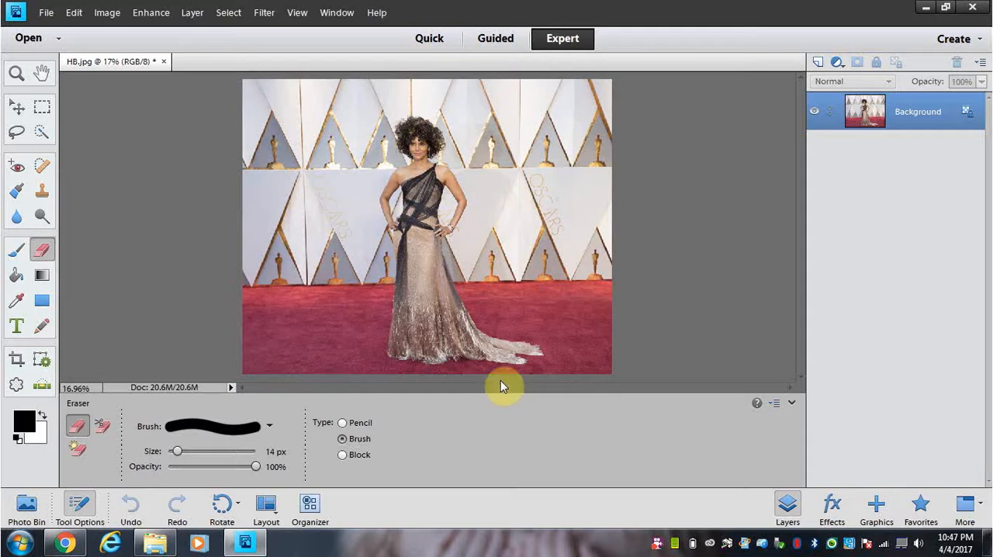
Step: Duplicate the Background layer as Background copy and hide the original Background layer
left_click_drag(523, 349, 528, 340)
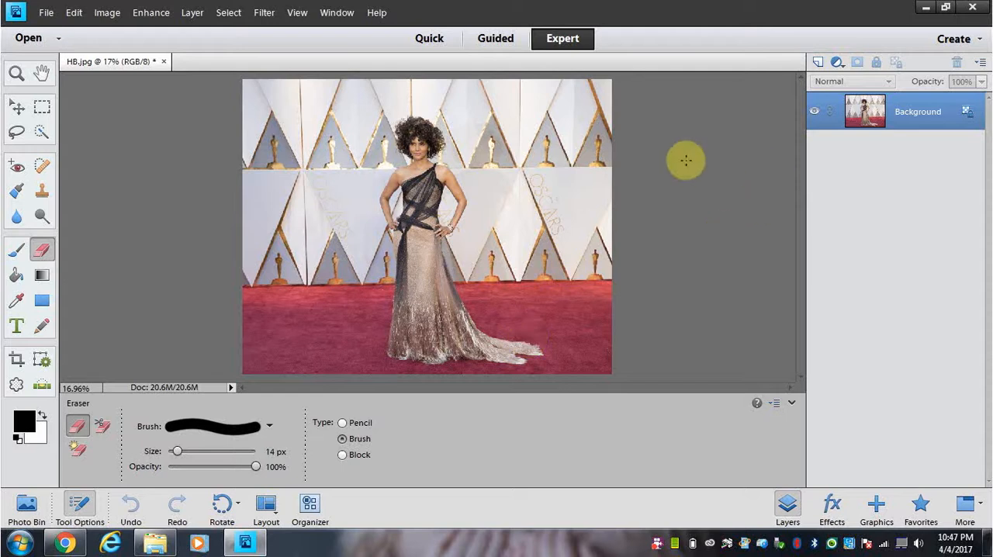
right_click(918, 127)
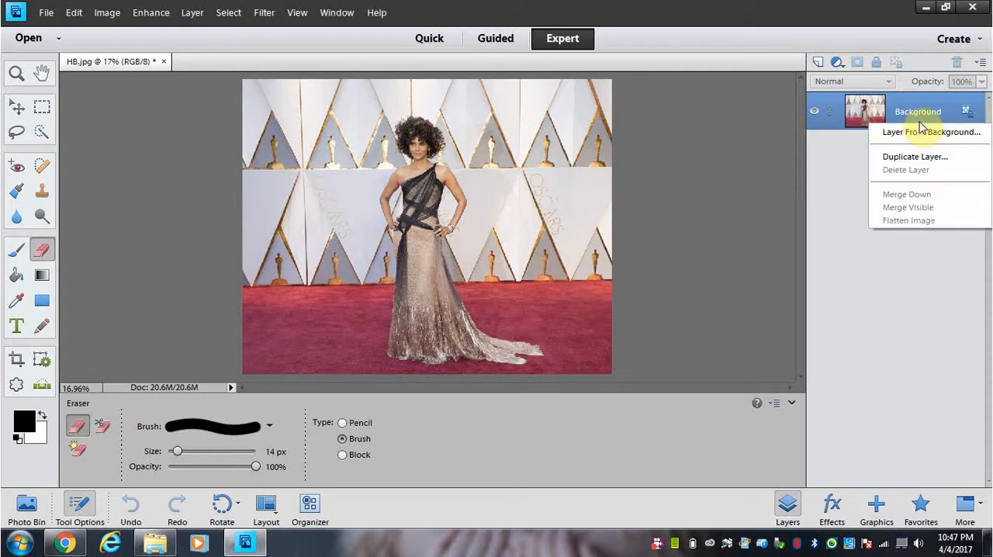
left_click(929, 158)
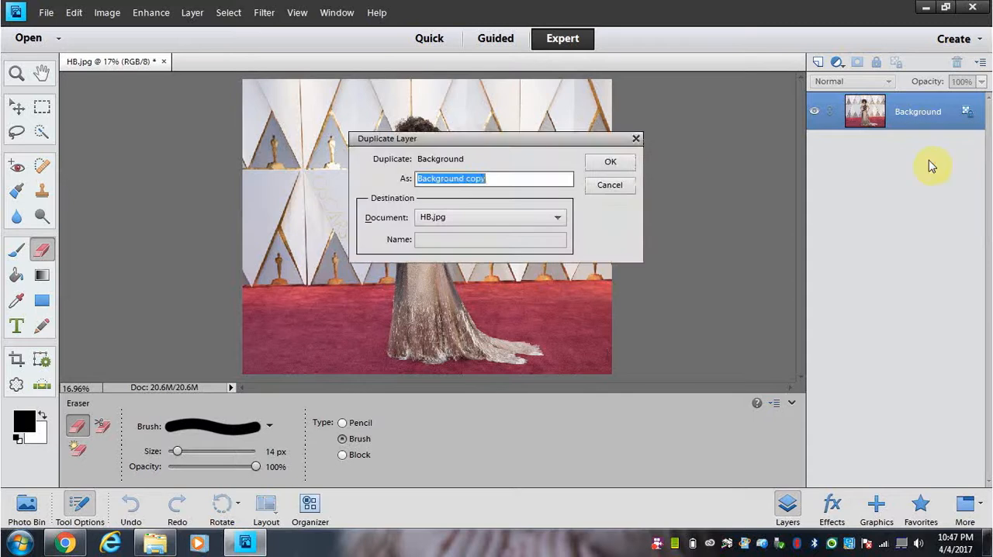
left_click(609, 165)
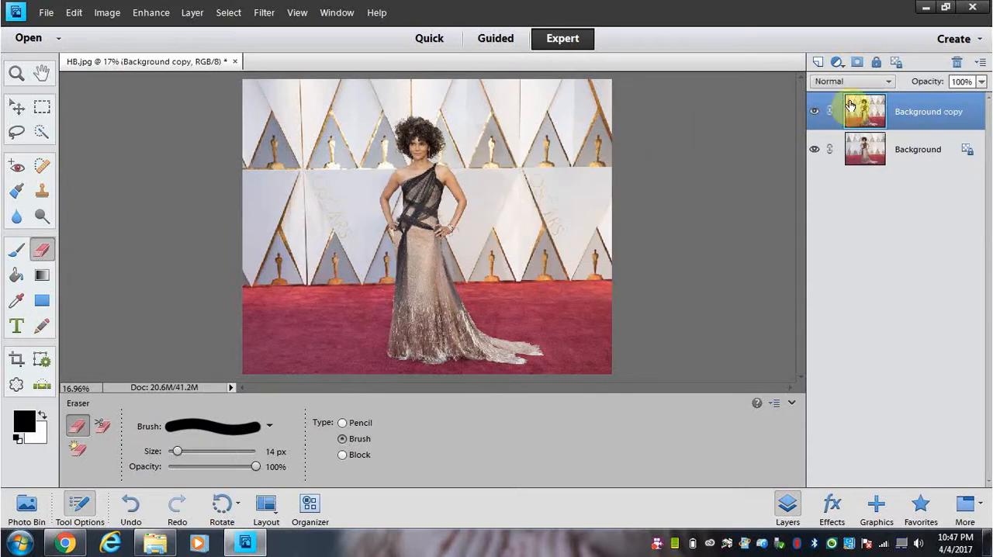
left_click(815, 152)
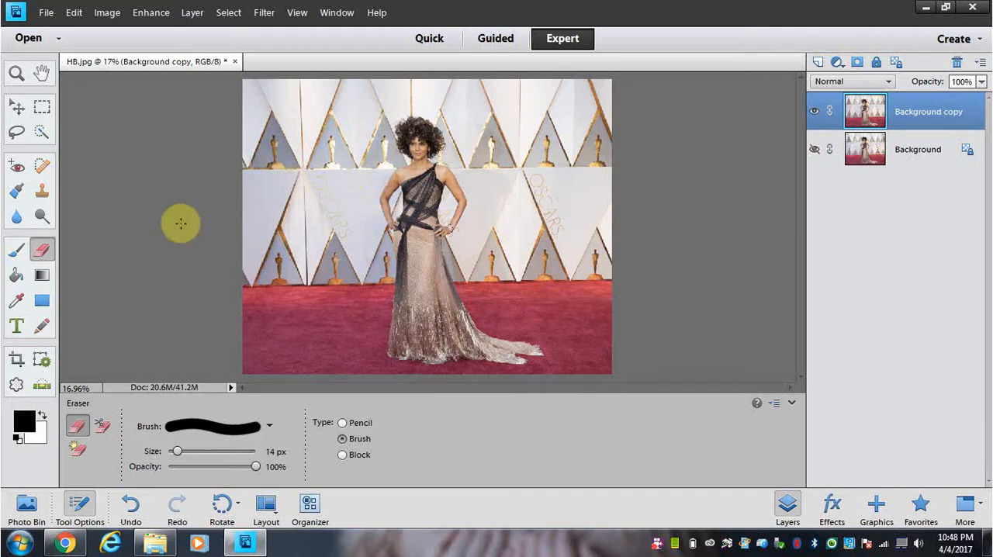
Step: Crop the photo, with No Restriction, to the woman's upper body from just above her hair down to her hips
left_click(17, 360)
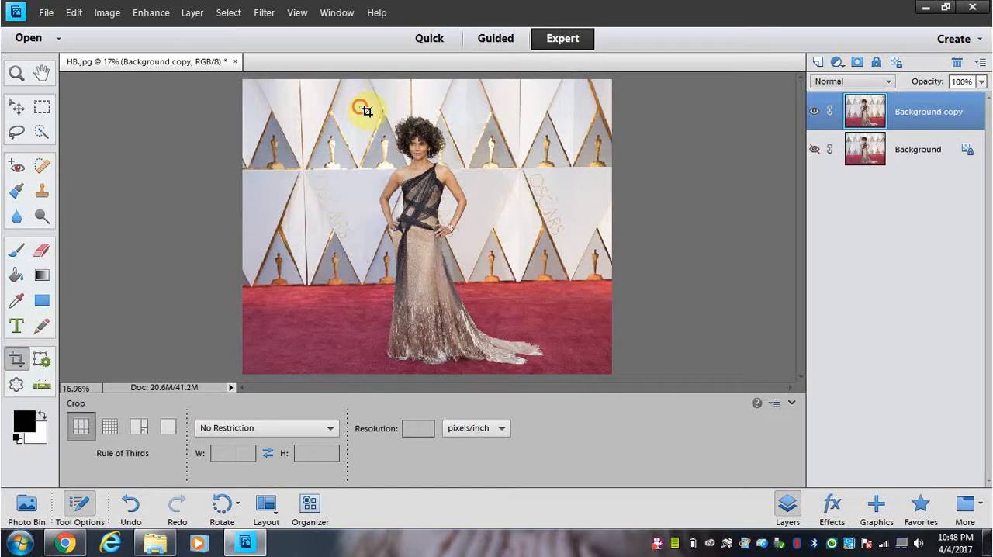
mouse_move(360, 106)
left_mouse_down()
mouse_move(445, 199)
mouse_move(473, 258)
mouse_move(476, 249)
left_mouse_up()
left_click(425, 262)
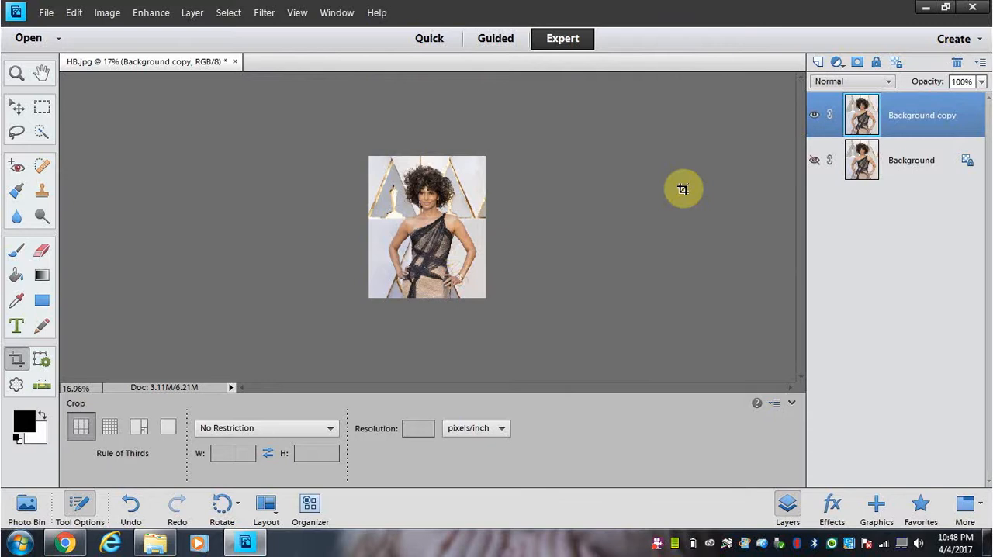
Step: Select the woman's dress, arms and shoulders up to the chin with the Quick Selection tool in Add mode and a 48 px brush
key("ctrl+equal")
key("ctrl+equal")
key("ctrl+equal")
key("ctrl+equal")
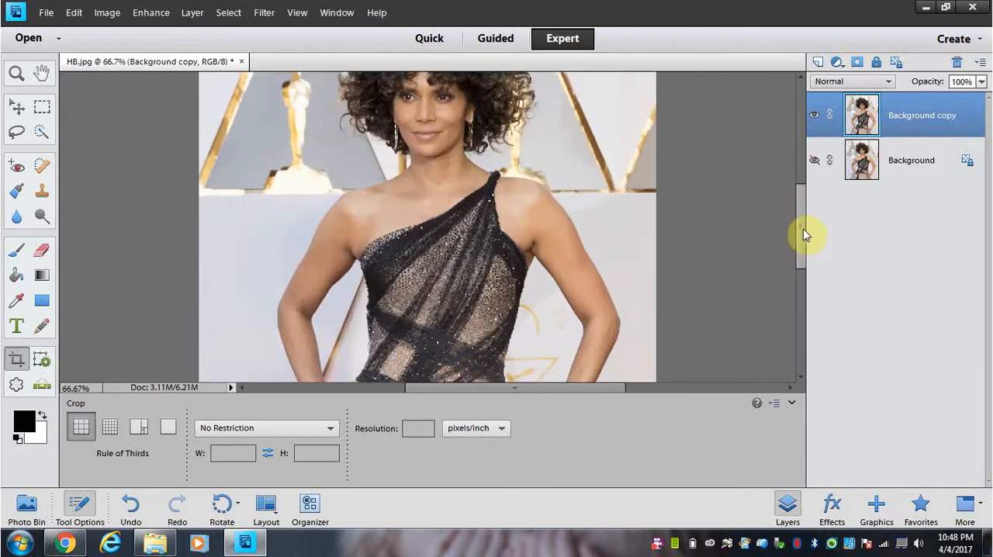
left_click_drag(803, 229, 804, 228)
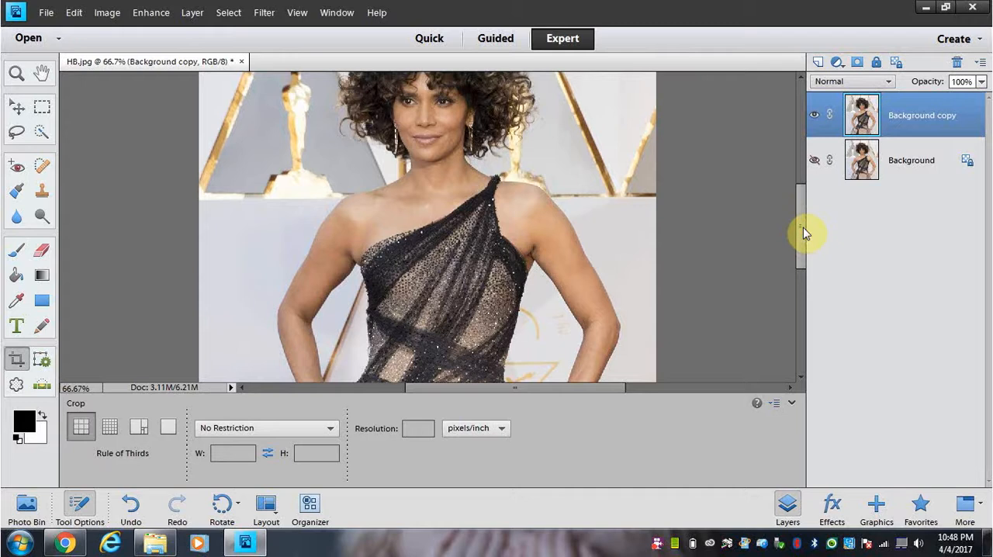
key("ctrl+minus")
key("ctrl+minus")
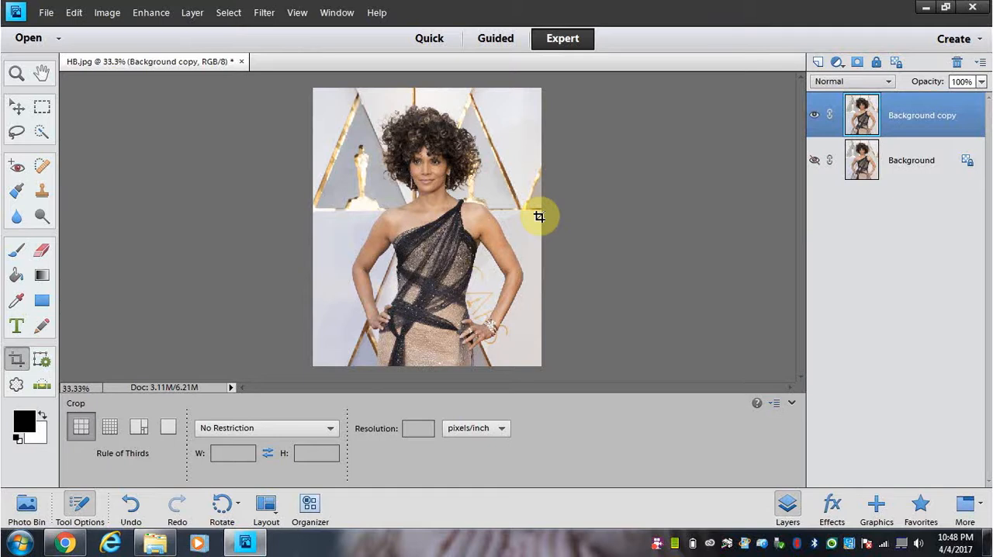
left_click(43, 135)
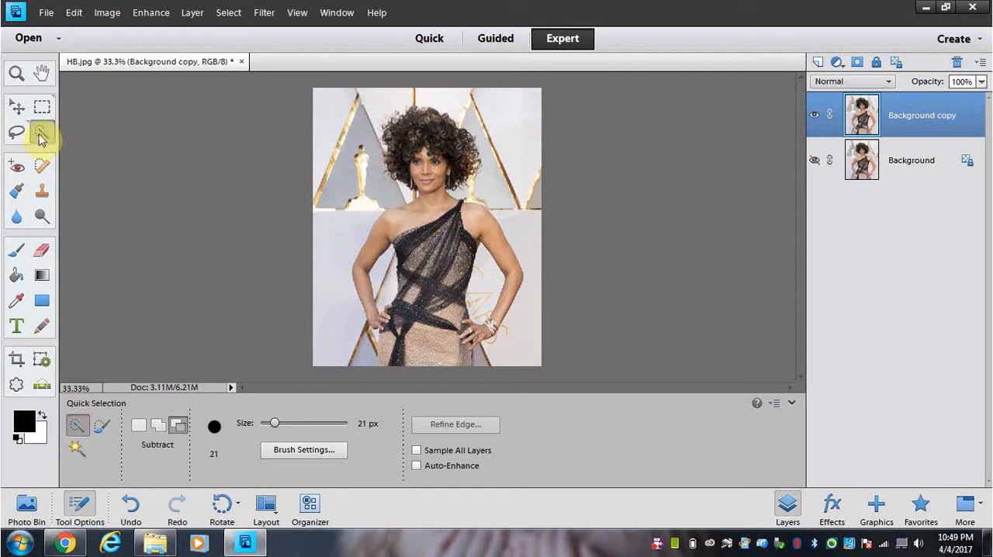
left_click(160, 426)
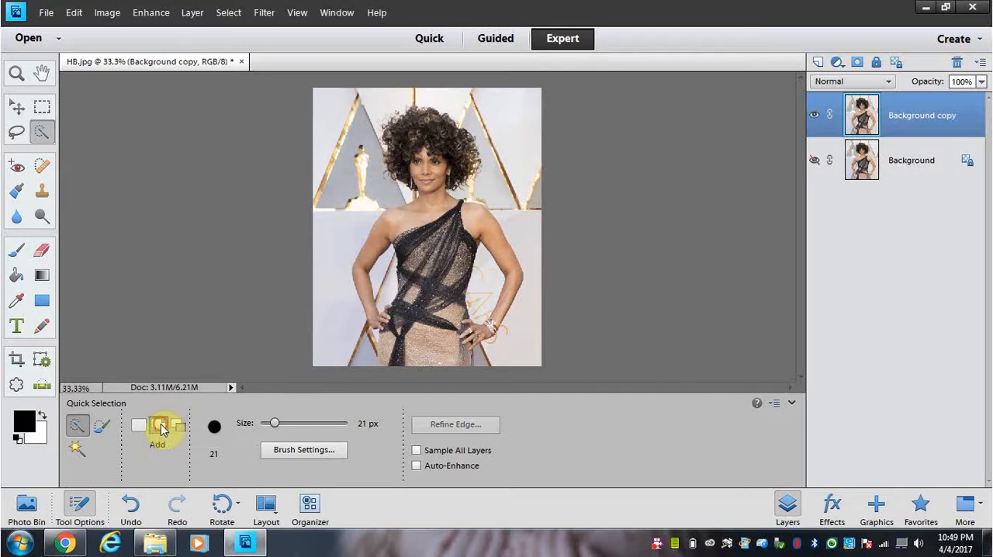
left_click(180, 428)
left_click(161, 428)
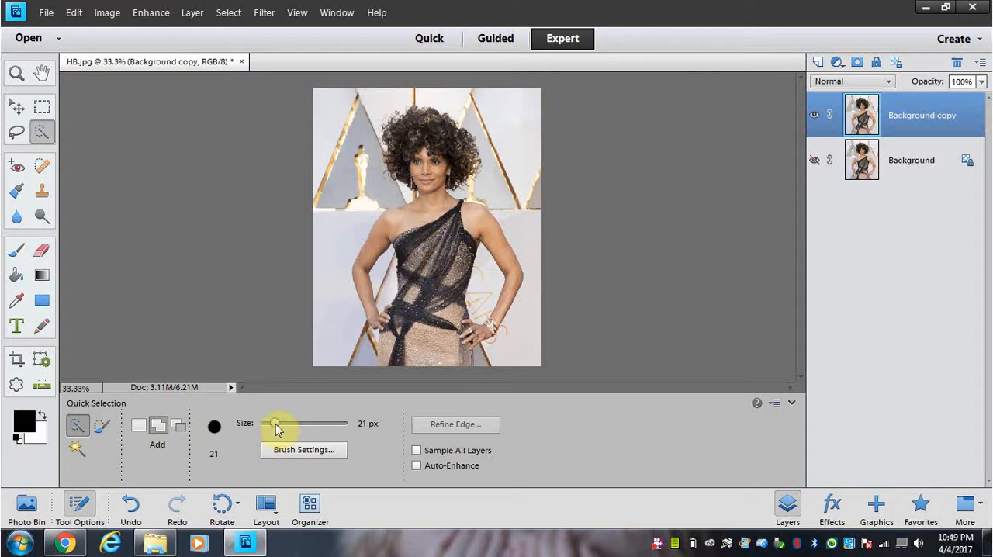
left_click_drag(276, 426, 295, 424)
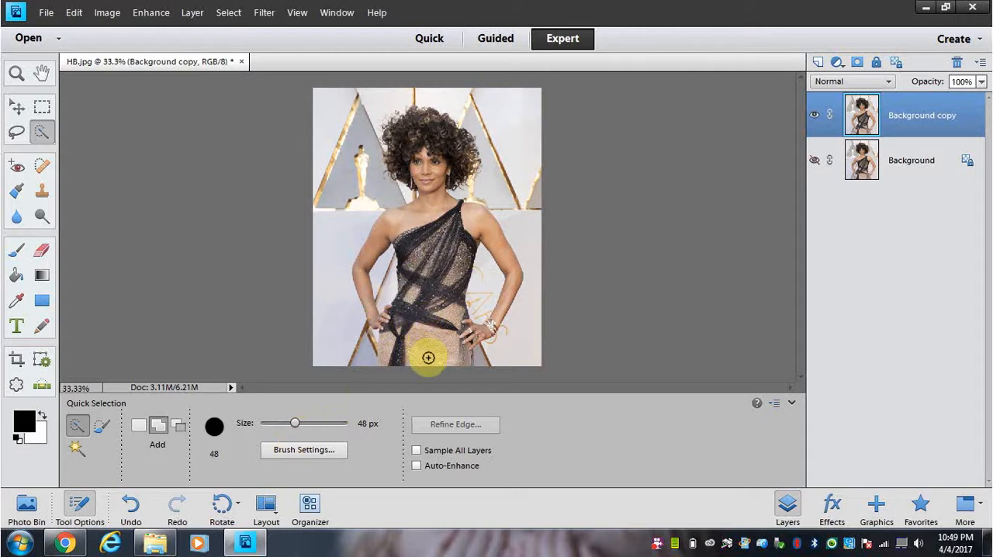
mouse_move(428, 358)
left_mouse_down()
mouse_move(421, 337)
mouse_move(403, 359)
mouse_move(396, 350)
mouse_move(423, 300)
mouse_move(435, 242)
mouse_move(424, 211)
mouse_move(437, 226)
mouse_move(469, 224)
left_mouse_up()
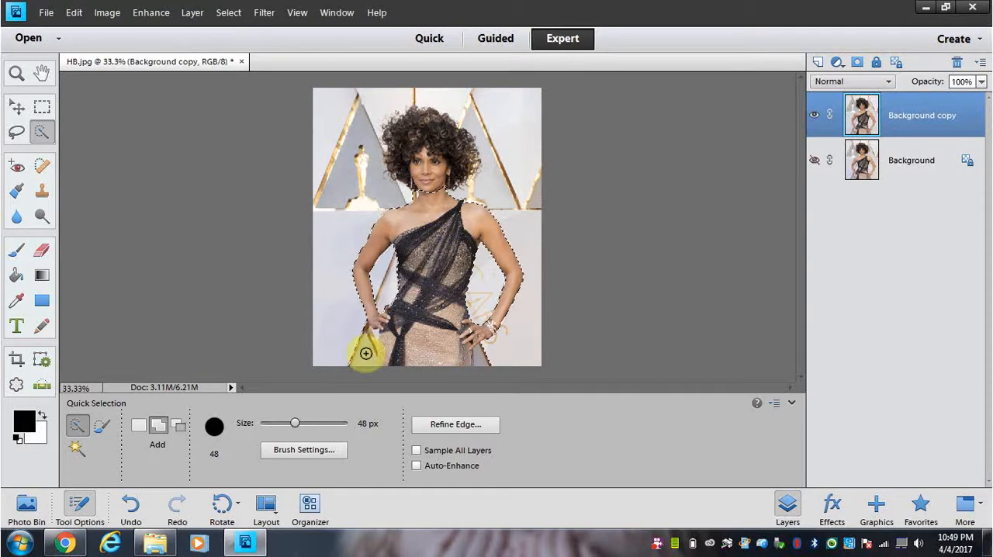
Step: Subtract the background patches beside both hips and below the hands from the selection with the 48 px brush
left_click(178, 426)
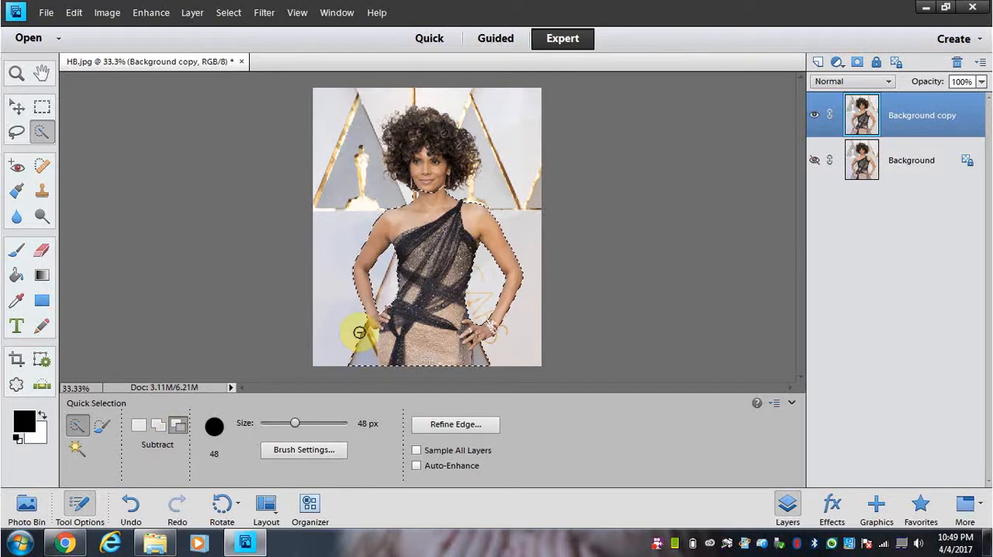
left_click_drag(356, 329, 363, 335)
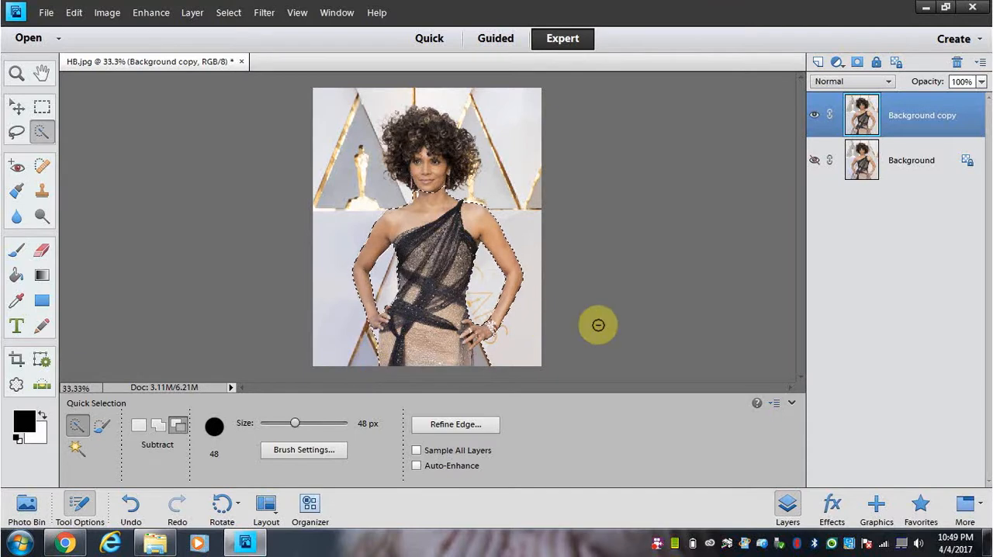
key("ctrl+equal")
key("ctrl+equal")
key("ctrl+equal")
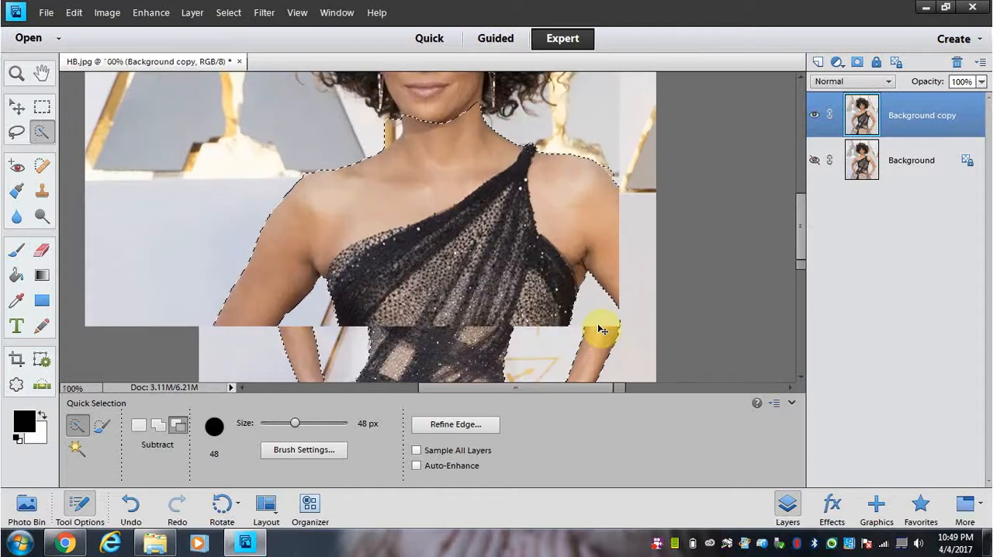
key("ctrl+equal")
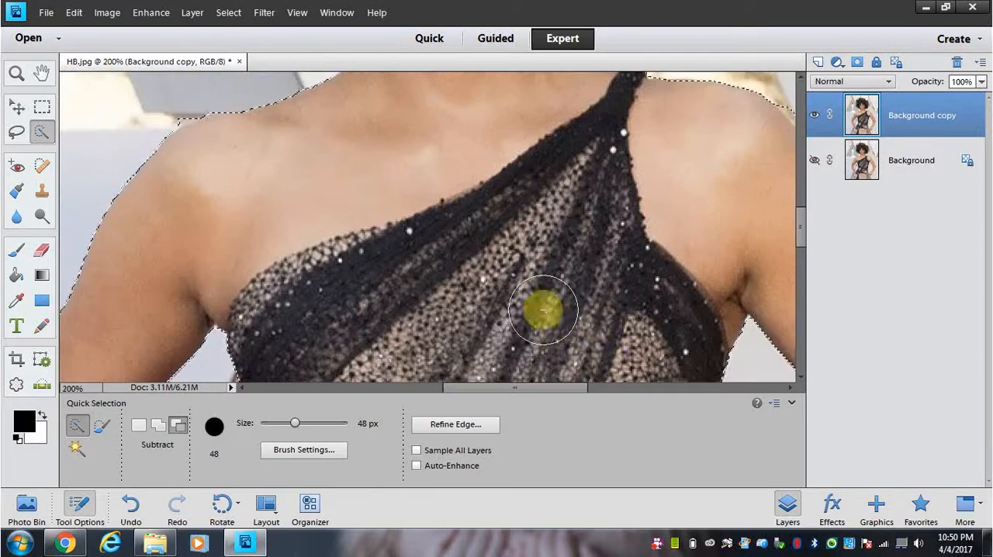
key("ctrl+minus")
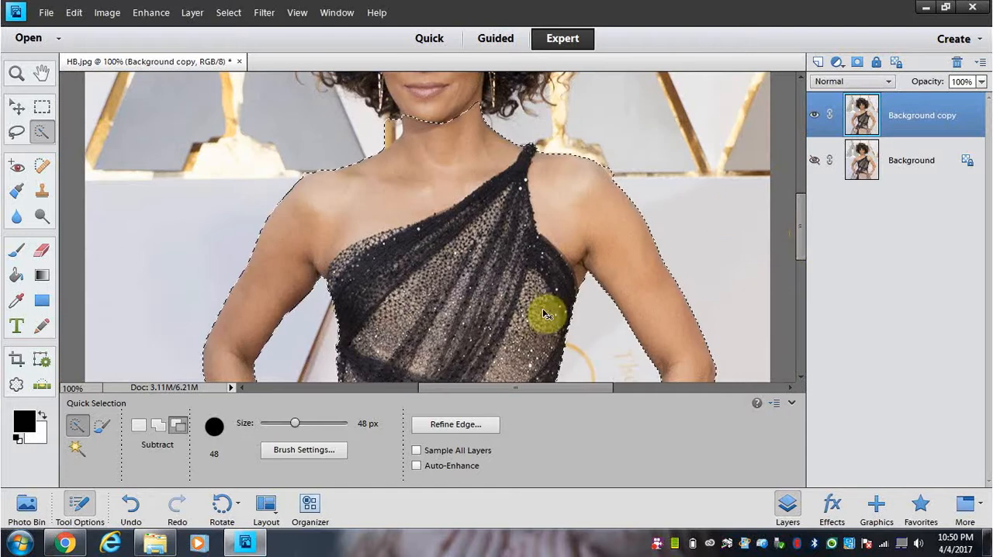
left_click_drag(805, 229, 803, 295)
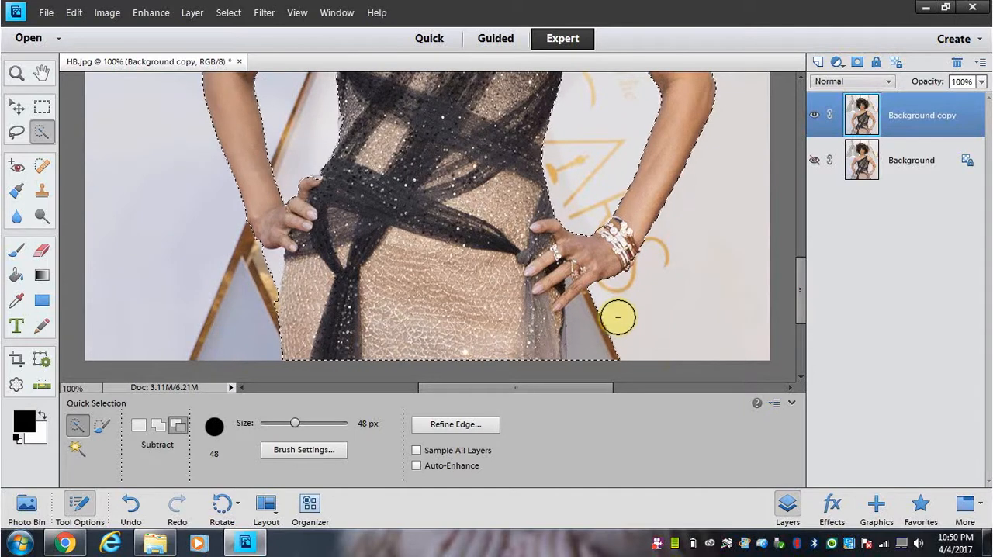
left_click_drag(573, 329, 641, 326)
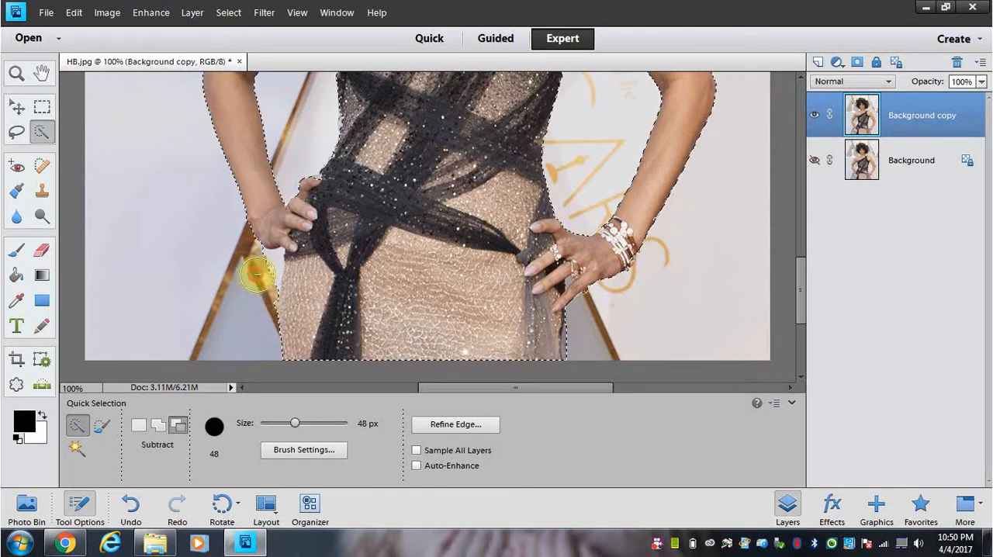
left_click(256, 273)
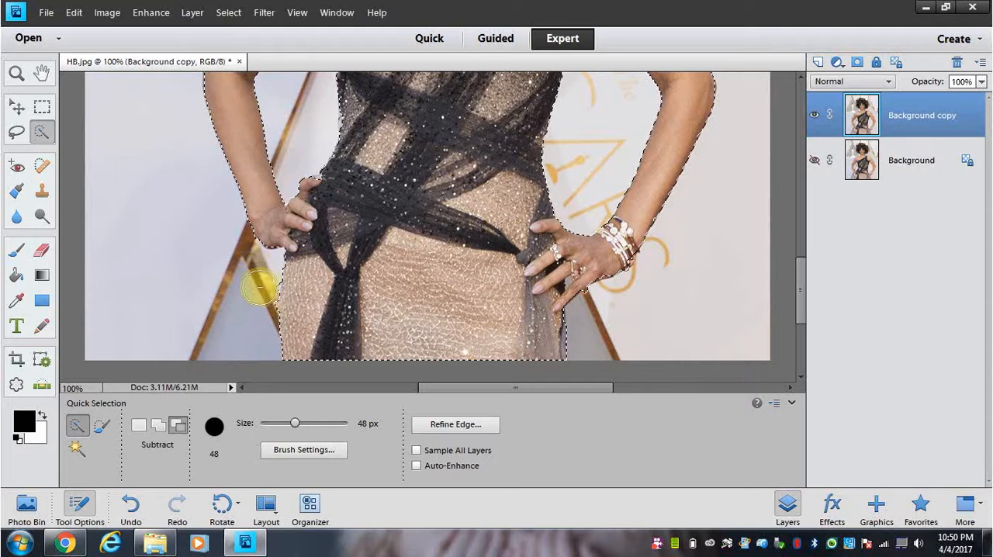
left_click(259, 293)
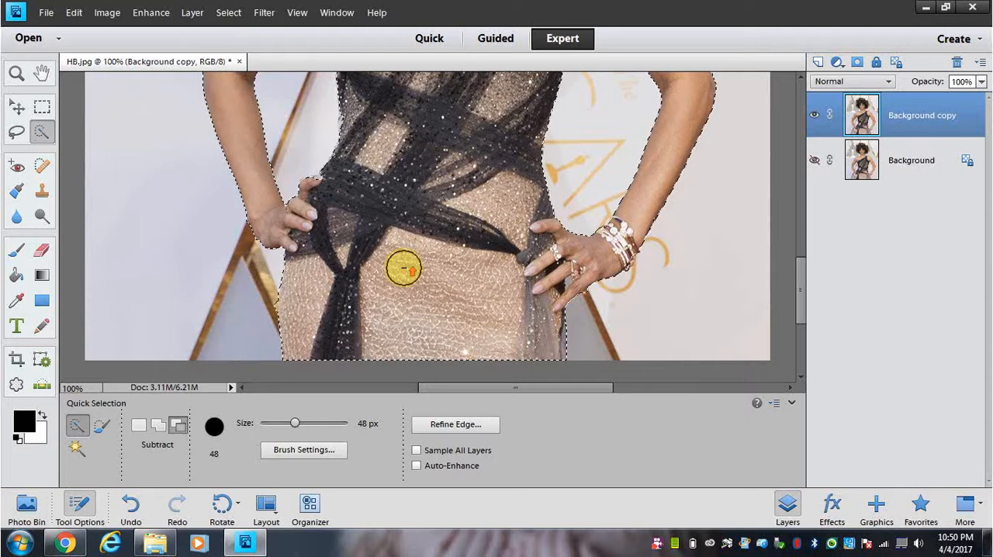
Step: Reduce the selection brush to 17 px and add the woman's face and curly hair to the selection
scroll(434, 276, "up", 1)
scroll(539, 286, "up", 8)
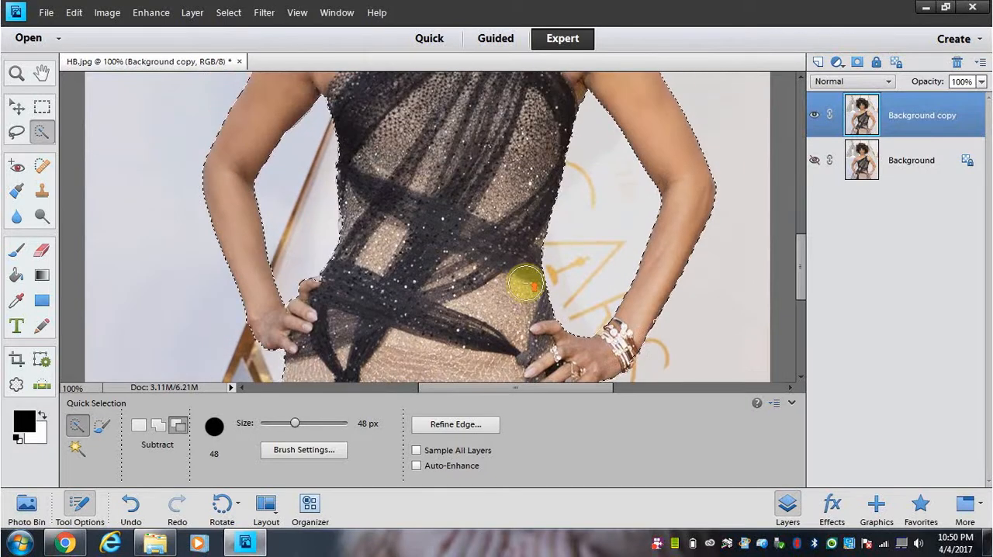
scroll(523, 285, "up", 5)
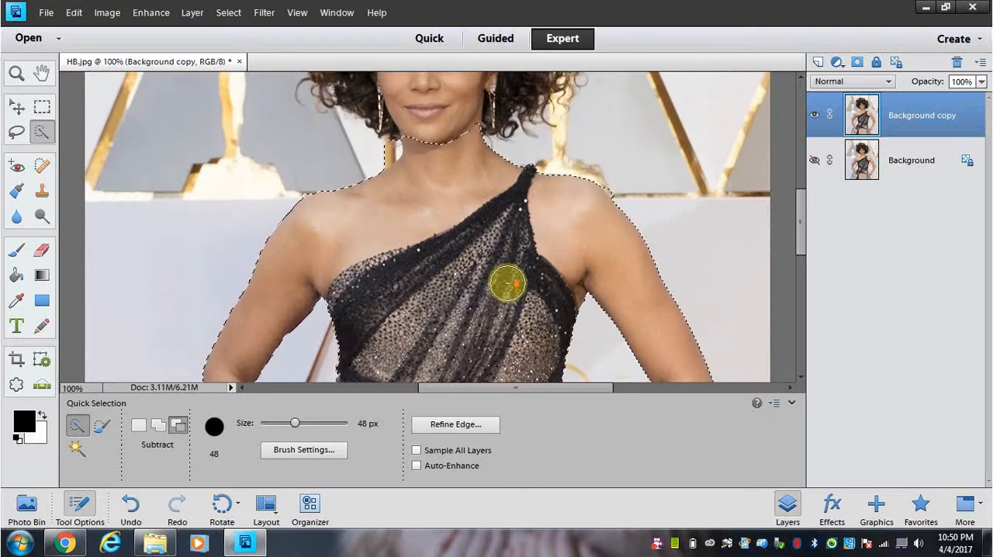
scroll(506, 285, "up", 8)
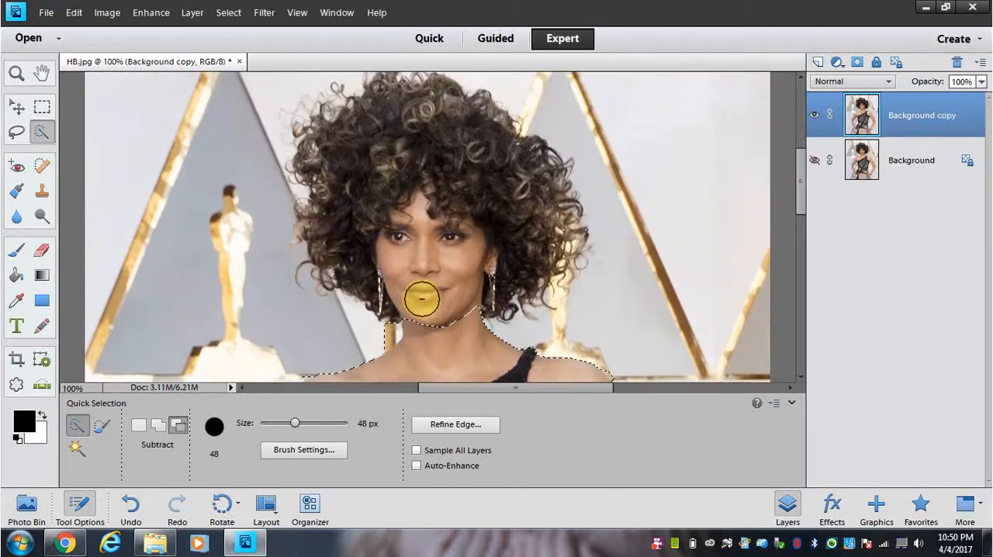
left_click_drag(295, 424, 281, 423)
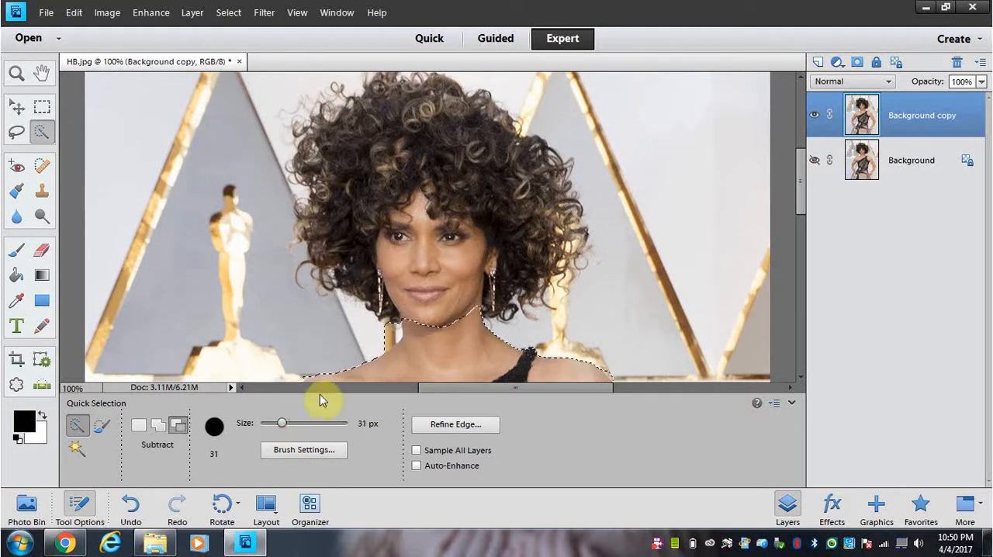
left_click_drag(279, 426, 270, 424)
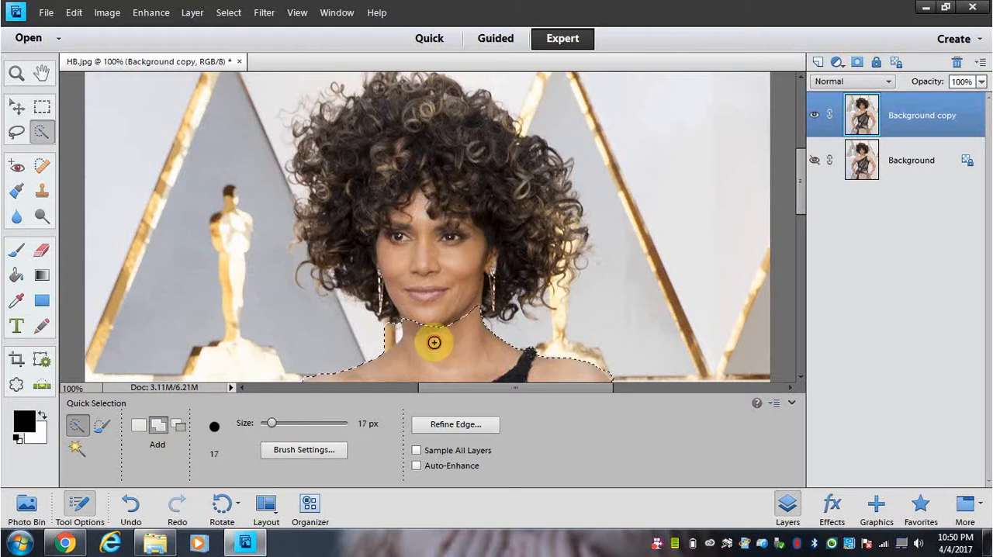
mouse_move(429, 297)
left_mouse_down()
mouse_move(430, 222)
mouse_move(414, 185)
left_mouse_up()
mouse_move(417, 169)
left_mouse_down()
mouse_move(403, 148)
mouse_move(459, 173)
mouse_move(498, 215)
mouse_move(412, 164)
mouse_move(454, 230)
left_mouse_up()
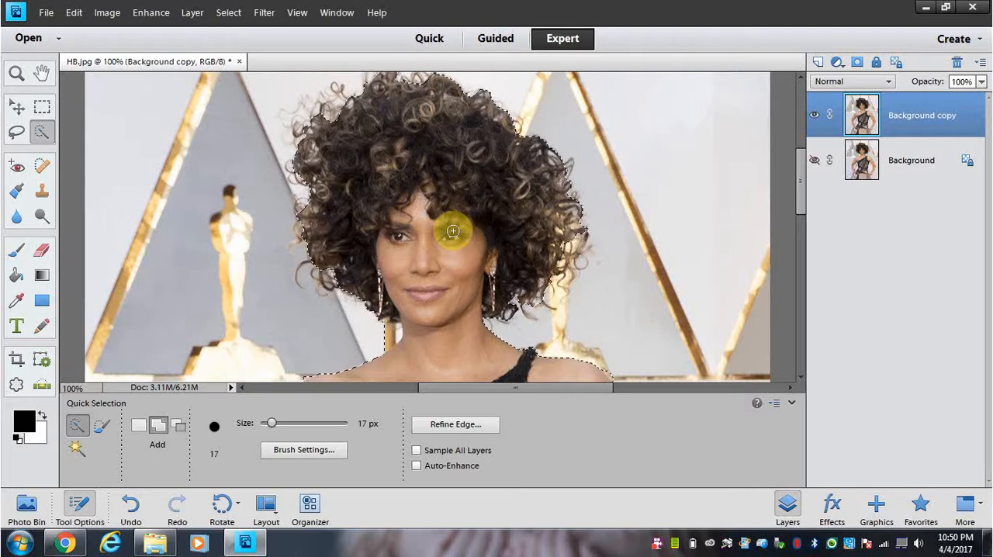
Step: Subtract the background beside the neck and the gold strip at the top of the hair from the selection
left_click(178, 425)
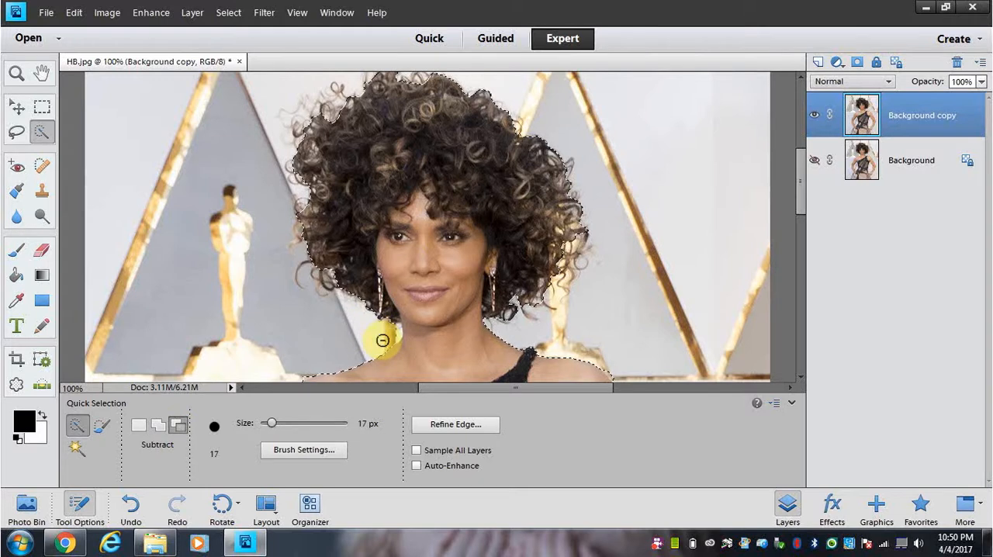
mouse_move(391, 336)
left_mouse_down()
mouse_move(339, 347)
mouse_move(371, 316)
mouse_move(360, 284)
left_mouse_up()
scroll(359, 284, "up", 1)
scroll(360, 284, "up", 2)
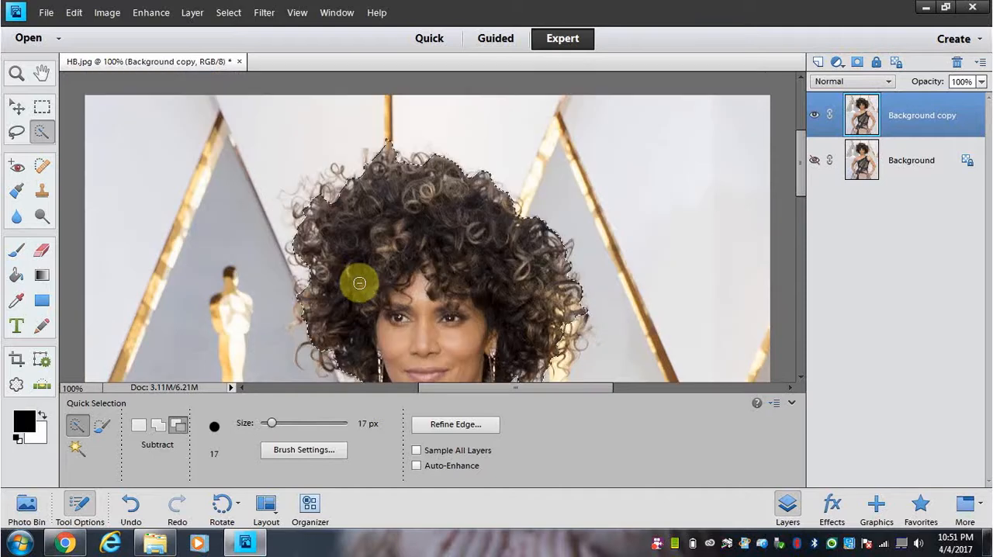
scroll(355, 277, "up", 2)
mouse_move(358, 244)
left_mouse_down()
mouse_move(408, 188)
mouse_move(402, 194)
mouse_move(393, 150)
left_mouse_up()
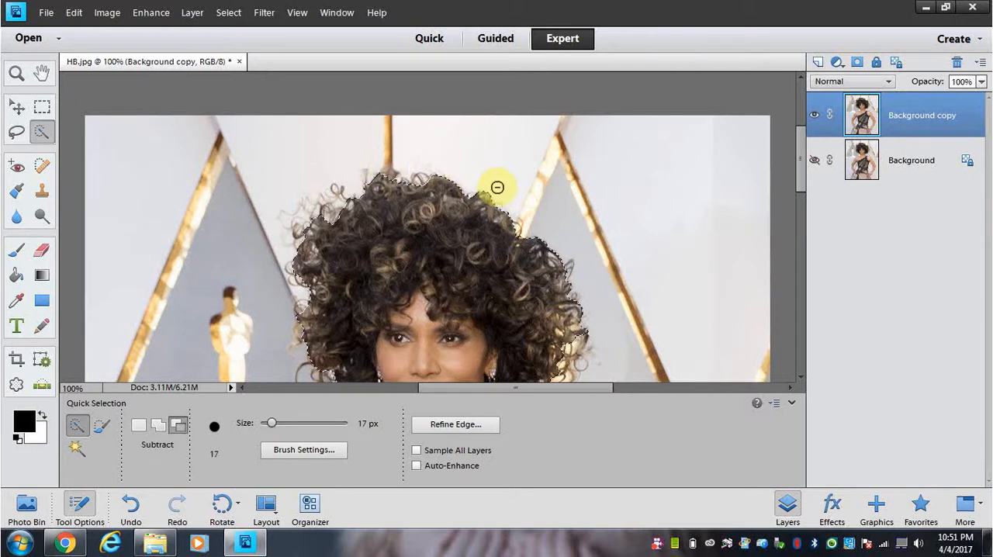
scroll(532, 206, "down", 2)
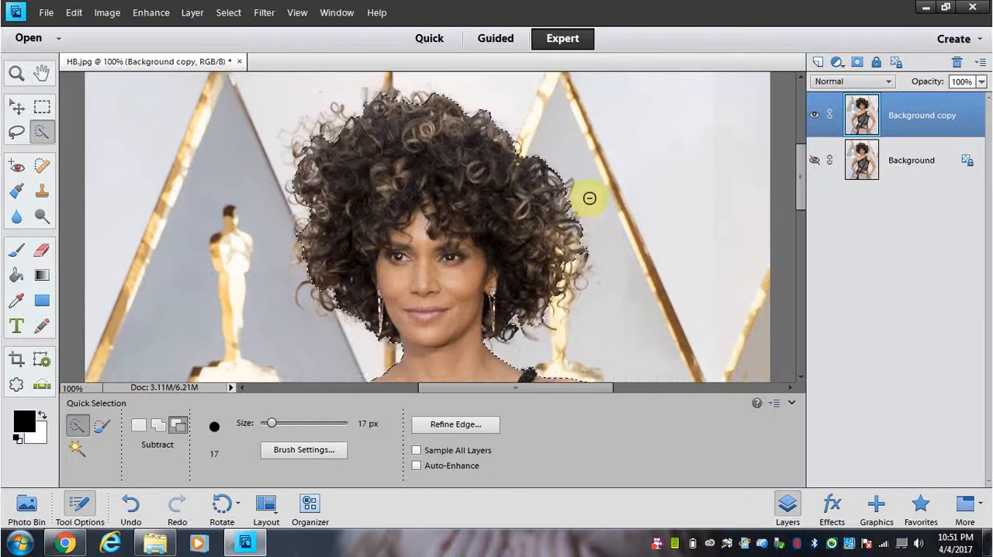
scroll(602, 208, "down", 1)
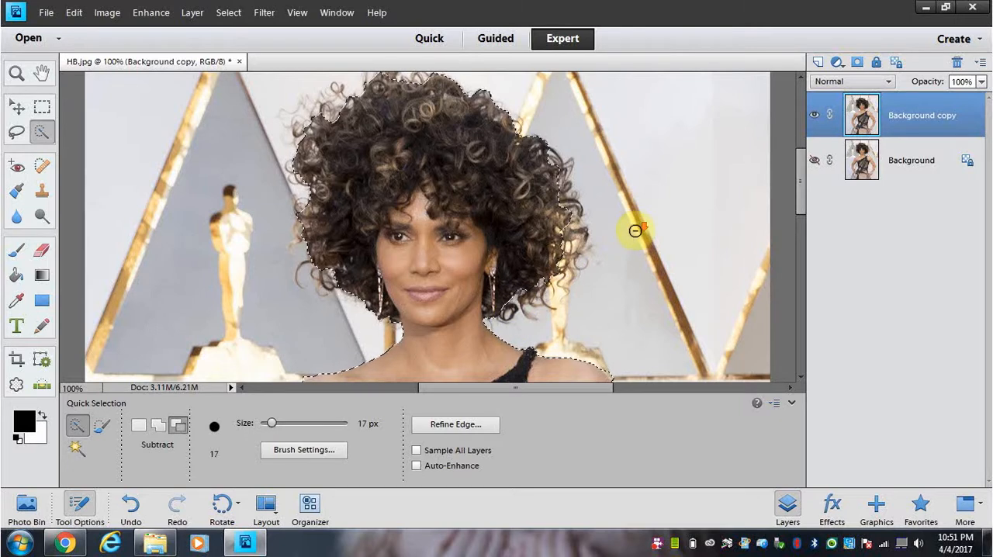
Step: Open Refine Edge for the woman's selection and set Shift Edge to -1%, keeping Smooth and Feather at 0
scroll(634, 231, "down", 1)
scroll(635, 231, "down", 3)
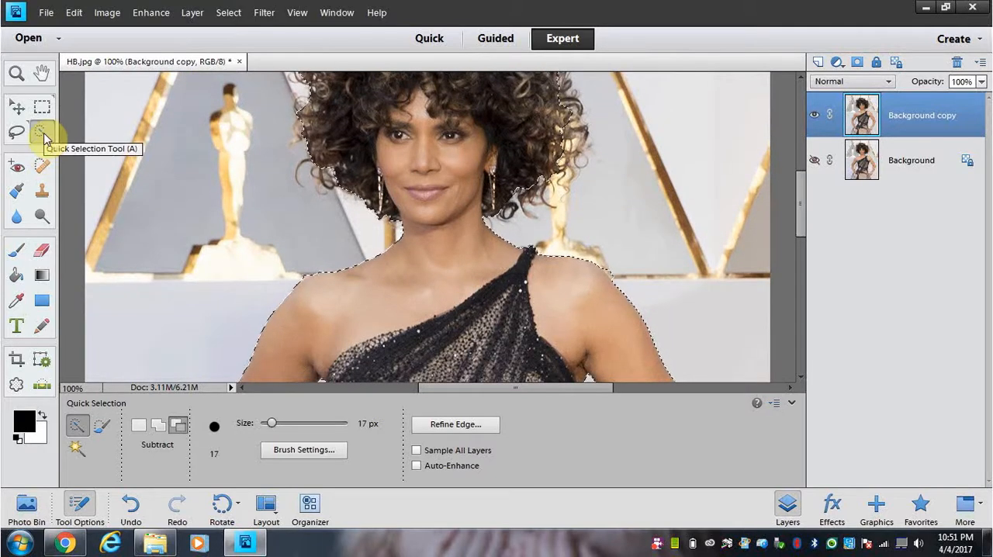
left_click(469, 425)
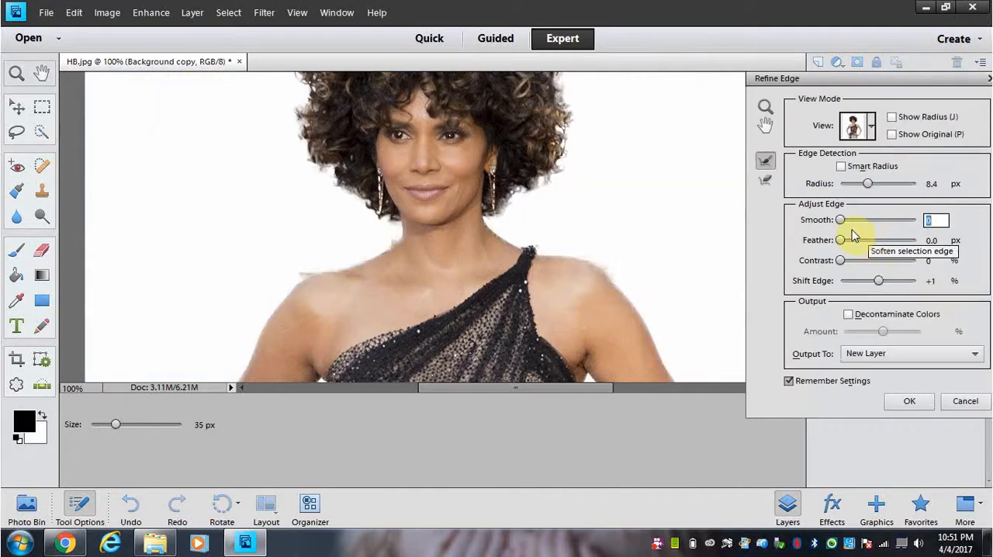
left_click_drag(842, 220, 838, 222)
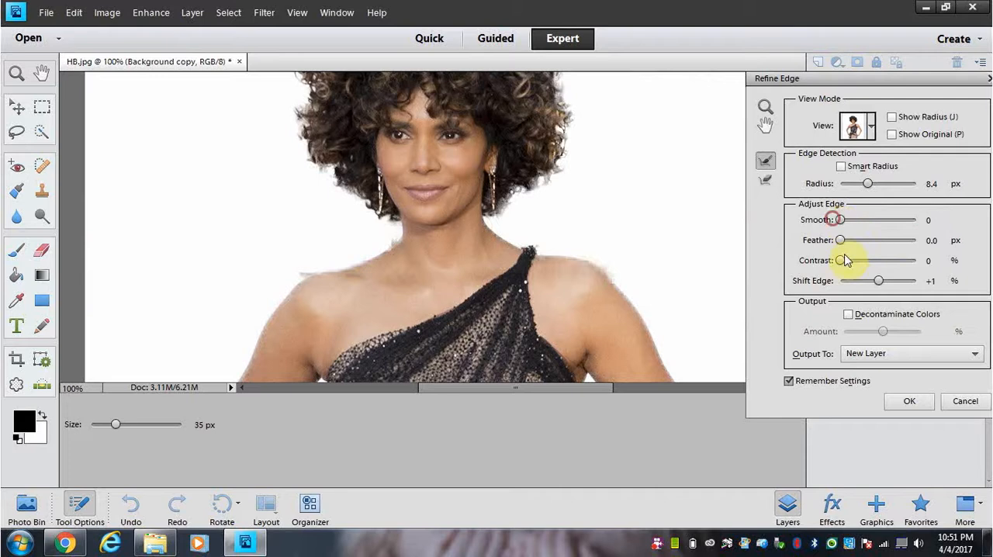
left_click(841, 241)
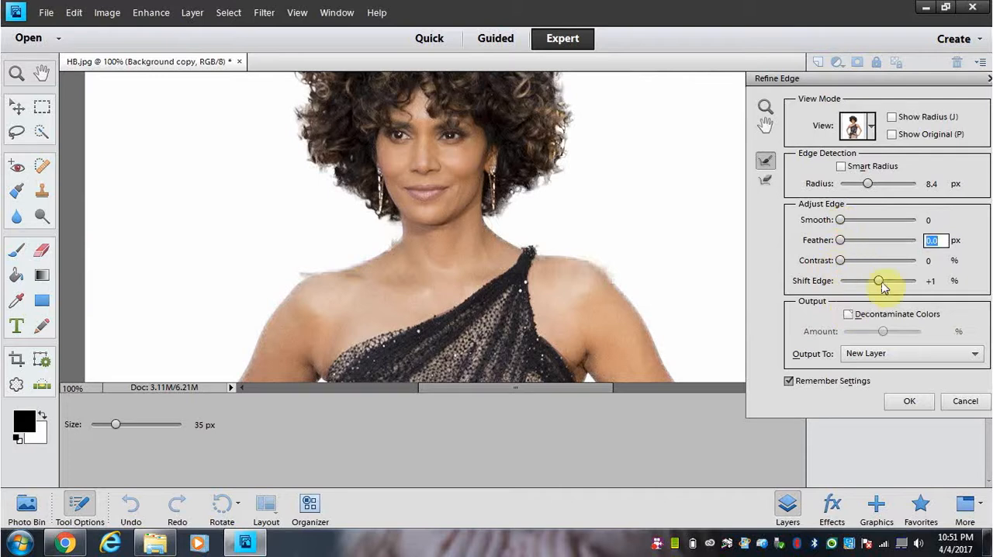
left_click_drag(880, 280, 882, 281)
left_click(878, 282)
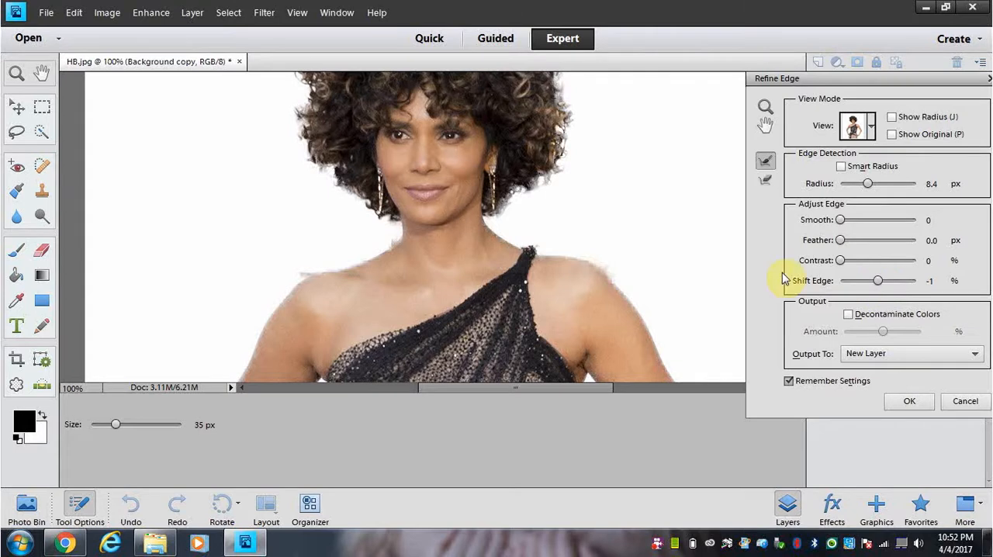
Step: Try edge detection radii from 250 px down to about 20 px and inspect the hair, neck and shoulder edges
left_click_drag(824, 78, 891, 141)
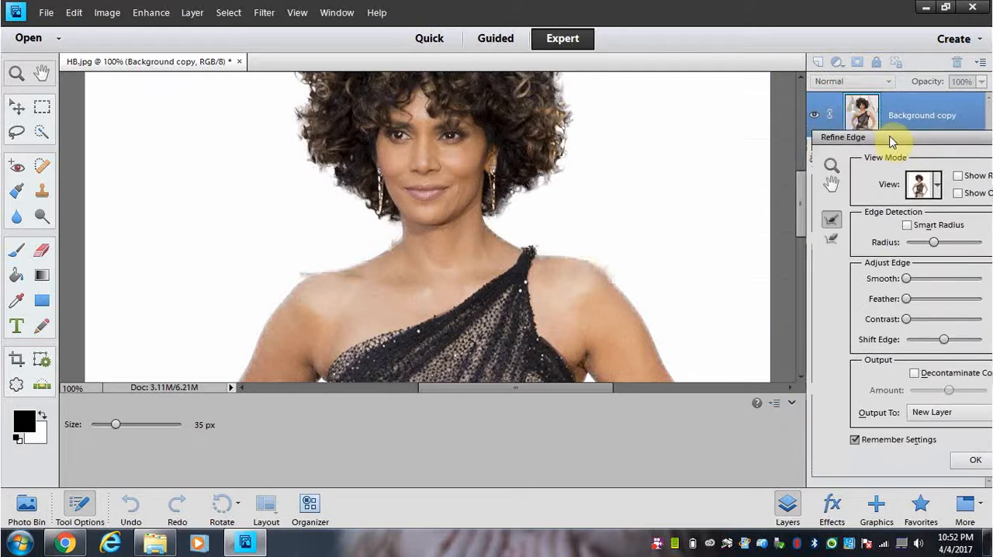
left_click_drag(801, 208, 800, 178)
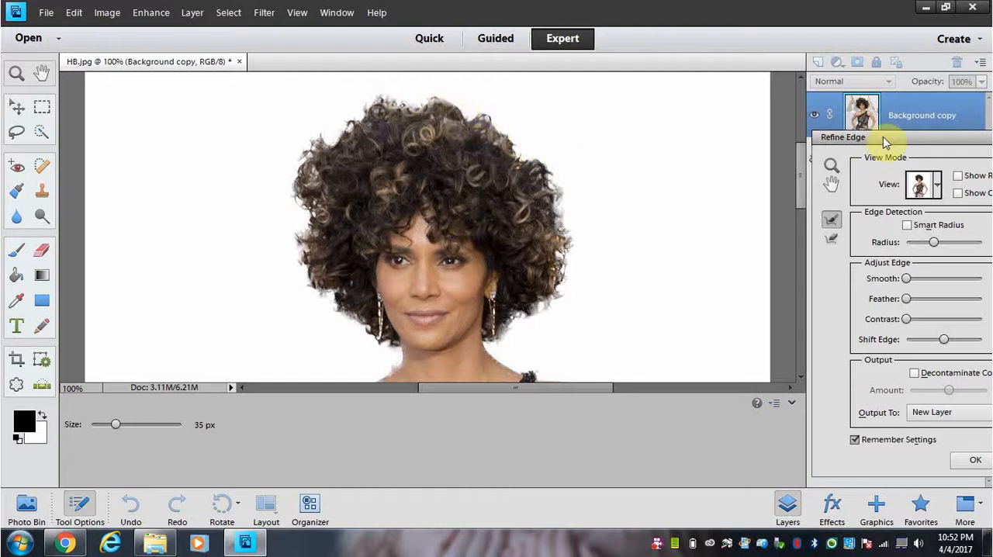
left_click_drag(883, 137, 729, 142)
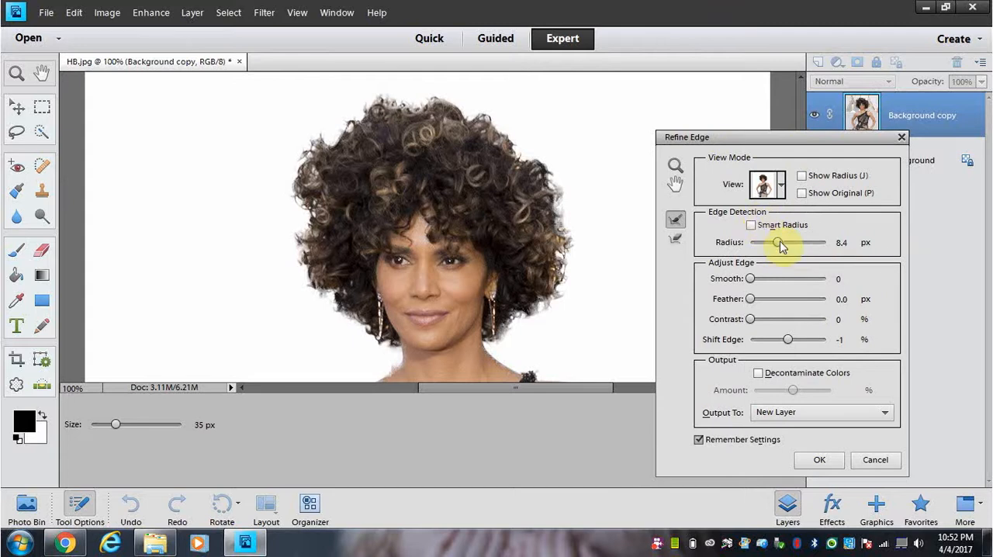
left_click_drag(781, 245, 830, 247)
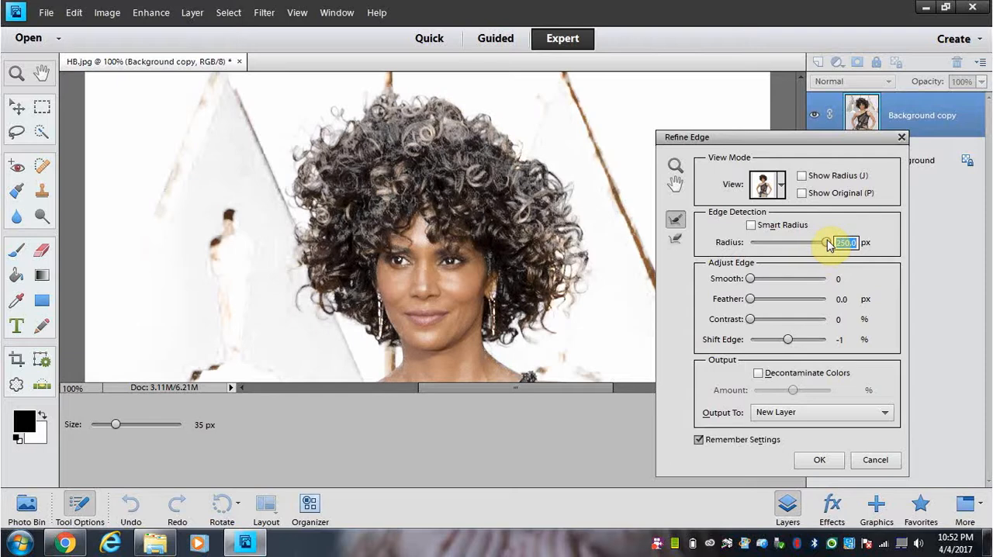
left_click_drag(829, 247, 827, 246)
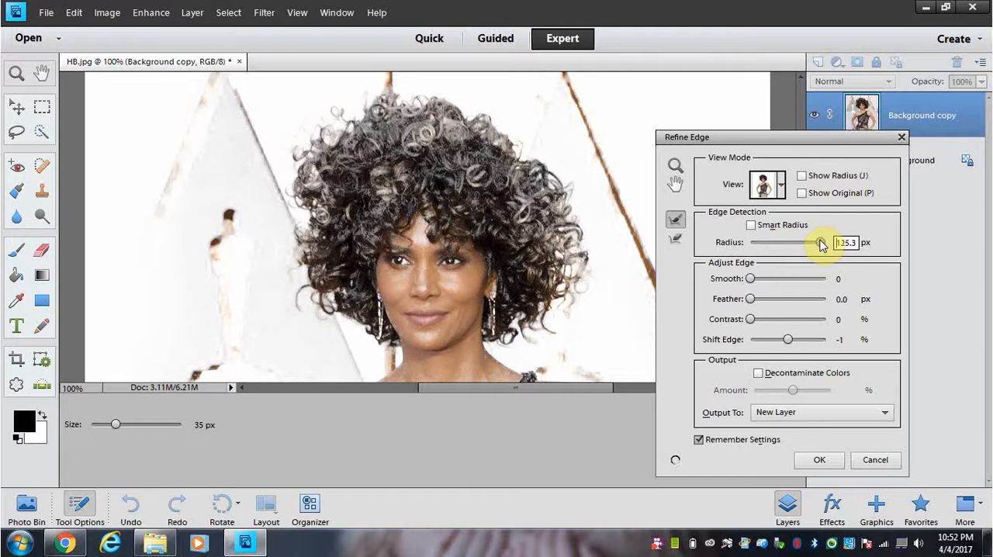
left_click_drag(820, 244, 788, 244)
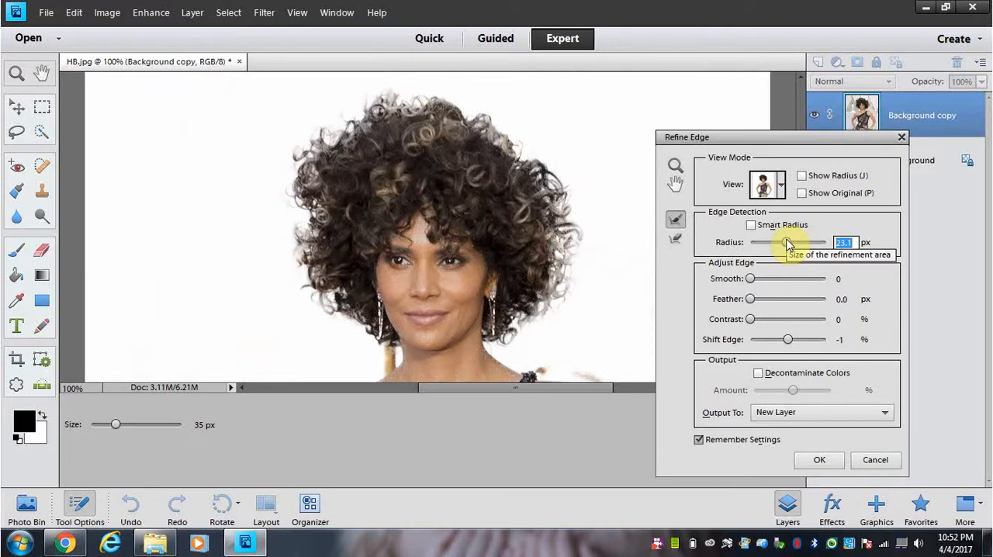
left_click(787, 243)
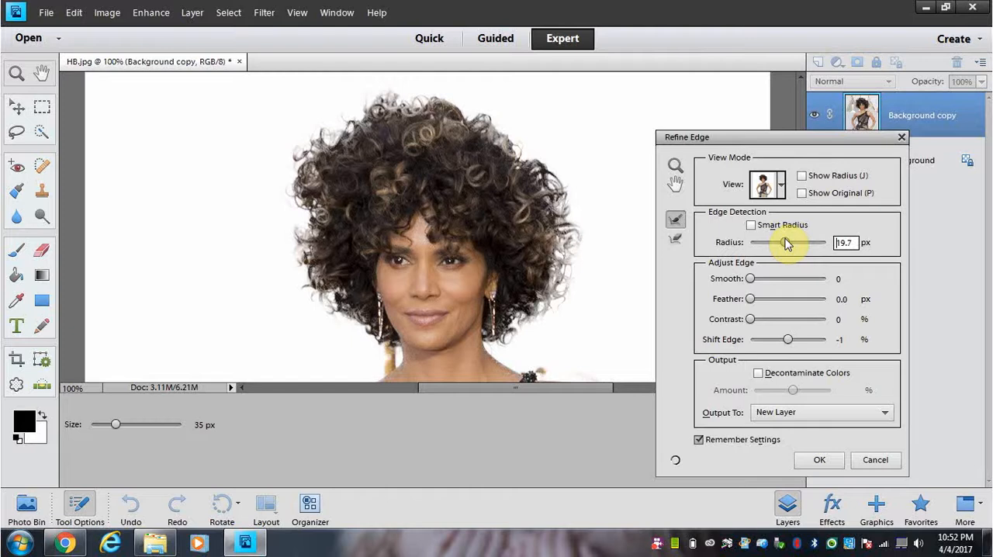
left_click(787, 242)
left_click_drag(771, 139, 929, 109)
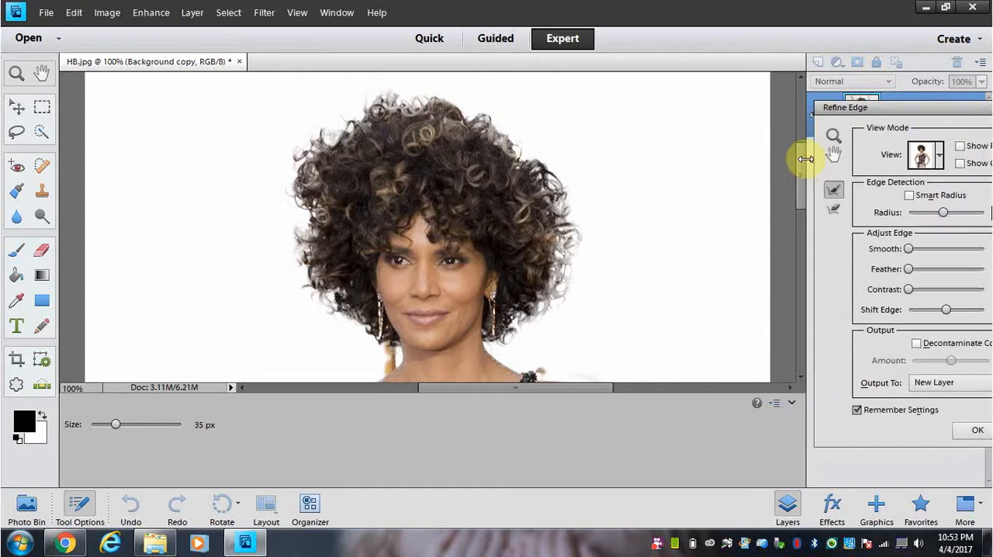
scroll(805, 190, "down", 5)
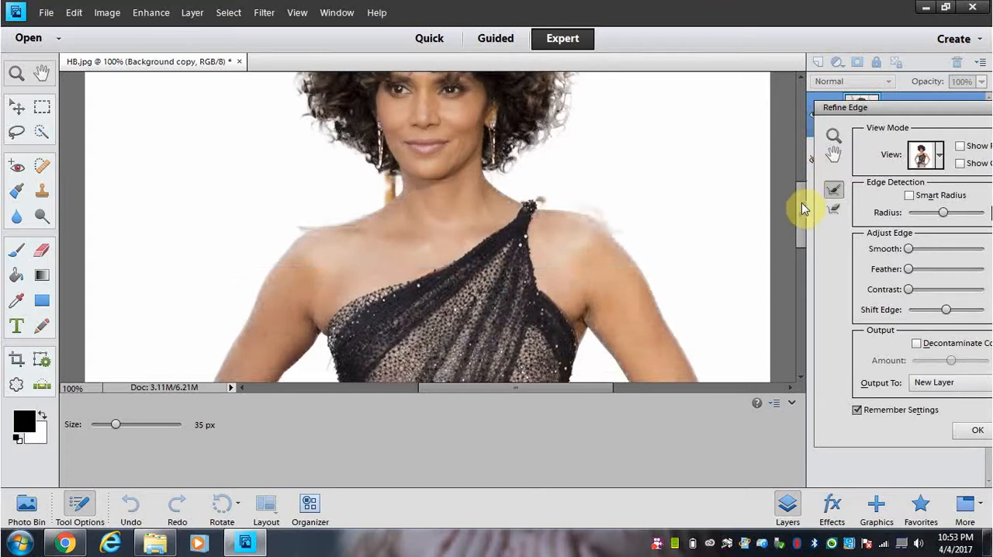
left_click_drag(801, 203, 787, 165)
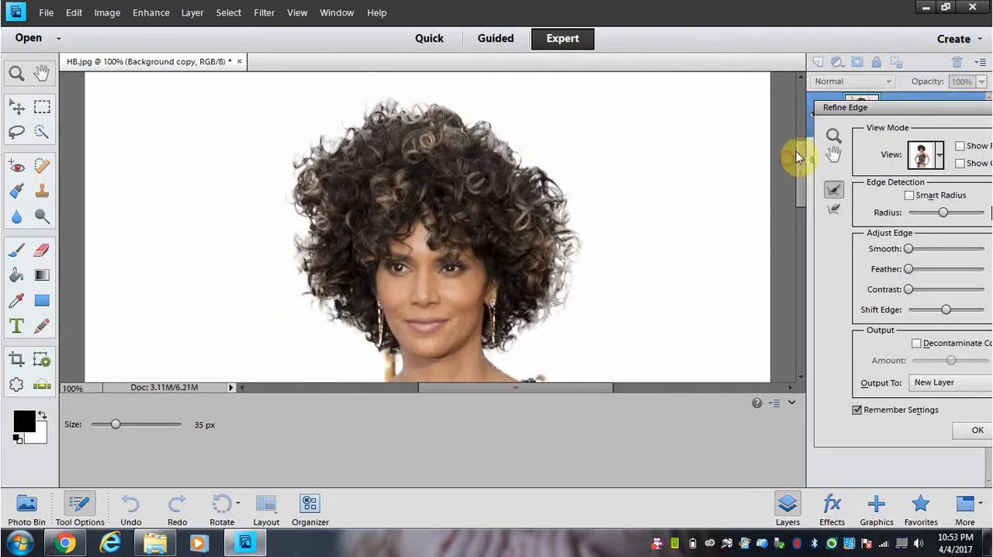
Step: Set the edge detection radius to 9.1 px
left_click_drag(894, 109, 735, 101)
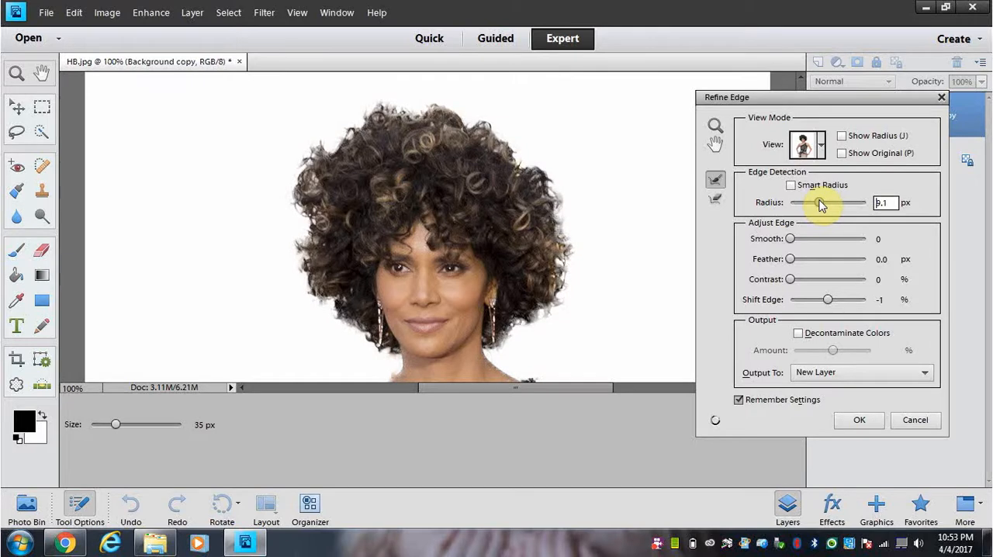
left_click(820, 203)
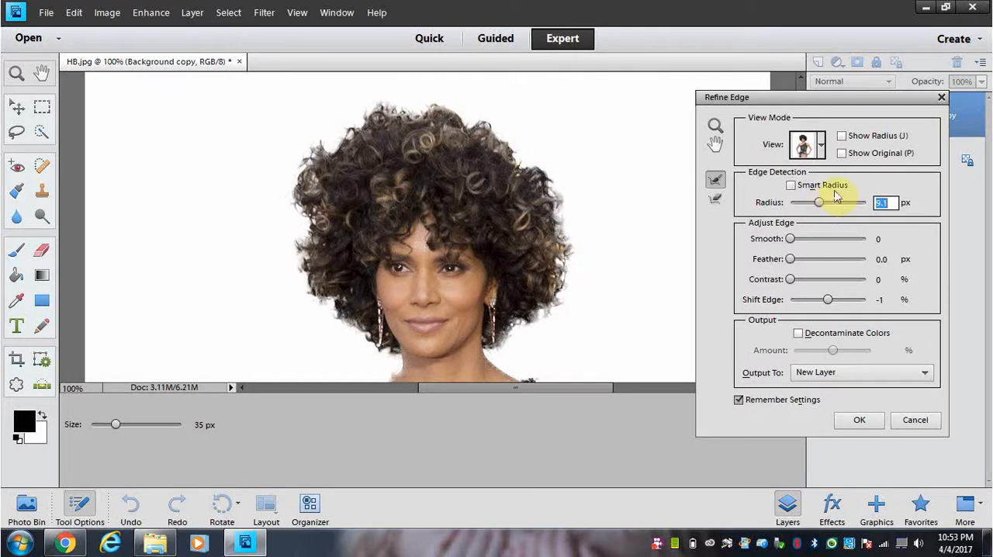
left_click_drag(825, 102, 870, 107)
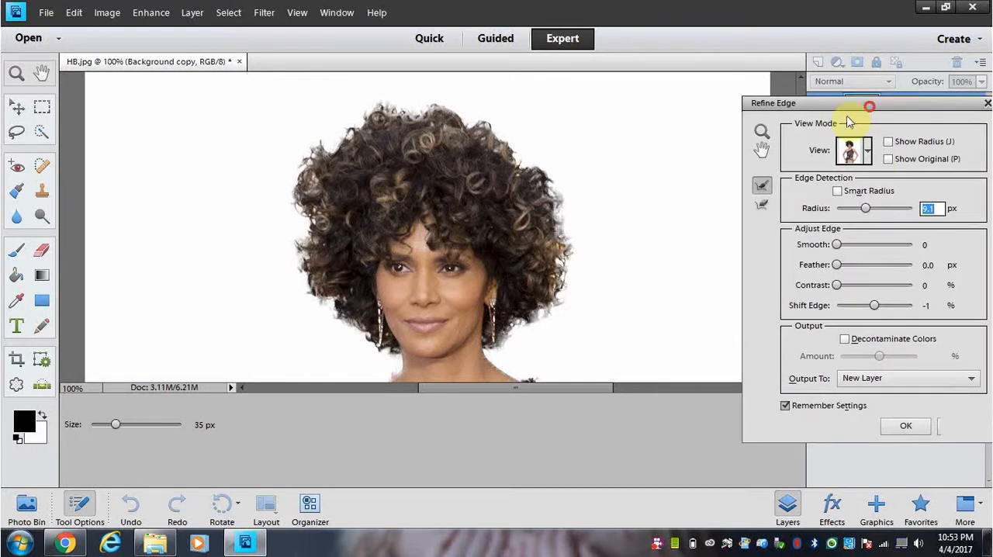
Step: Compare the cutout in the On Black, Black & White and Reveal Layer views, and return to On White
left_click(869, 156)
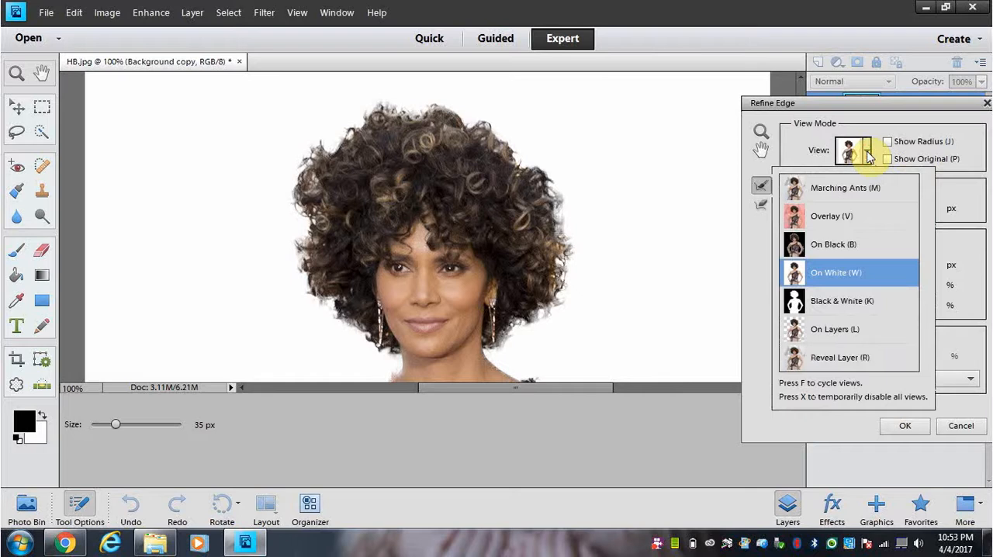
left_click(845, 246)
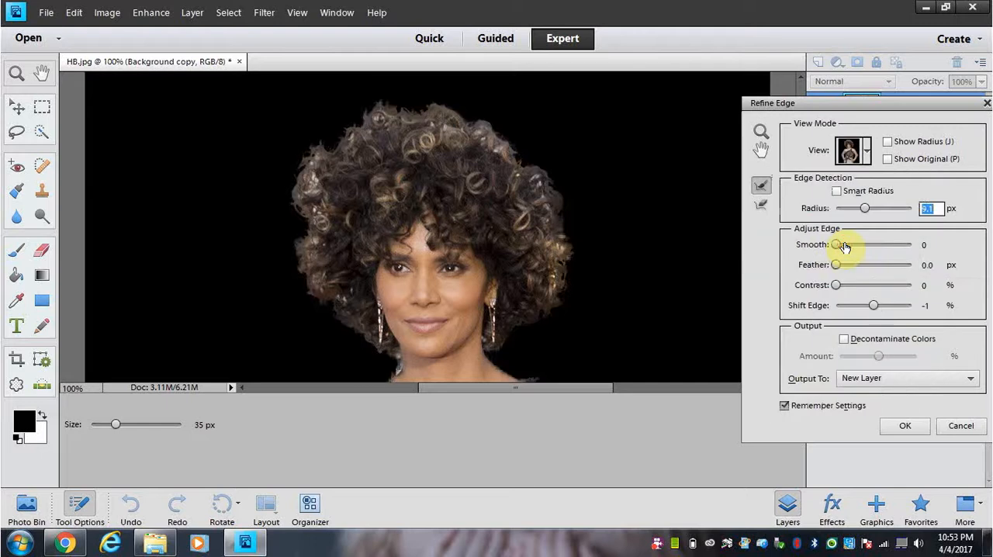
left_click(867, 153)
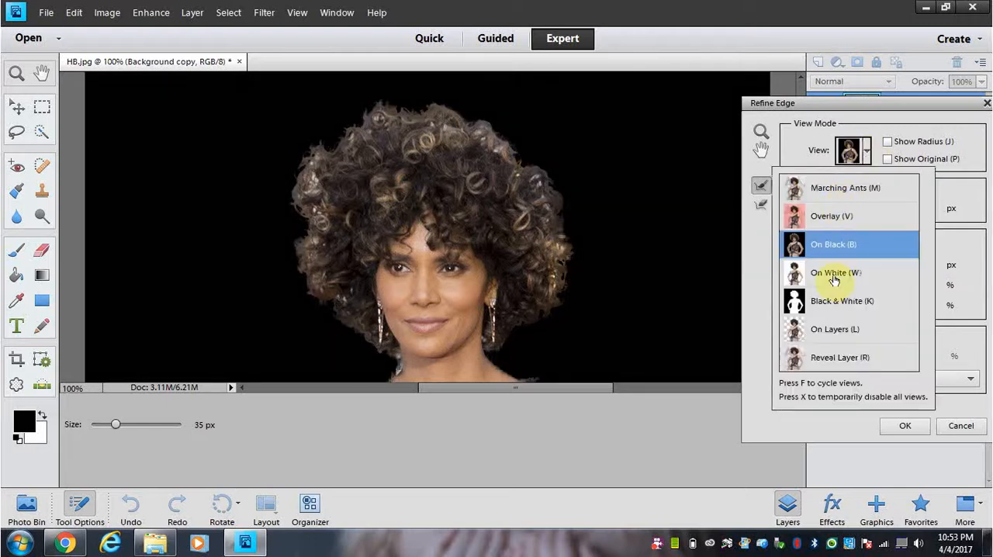
left_click(840, 305)
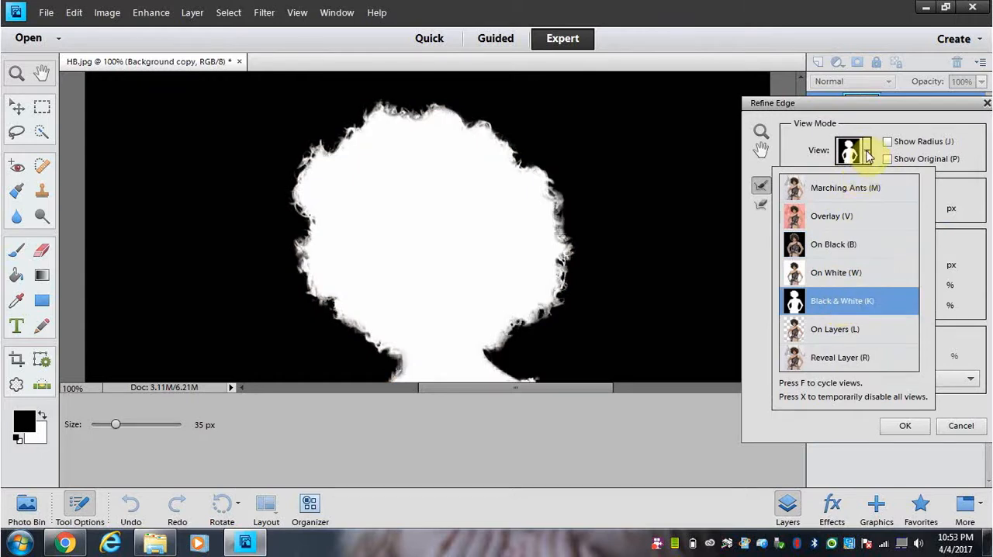
left_click(867, 152)
left_click(866, 153)
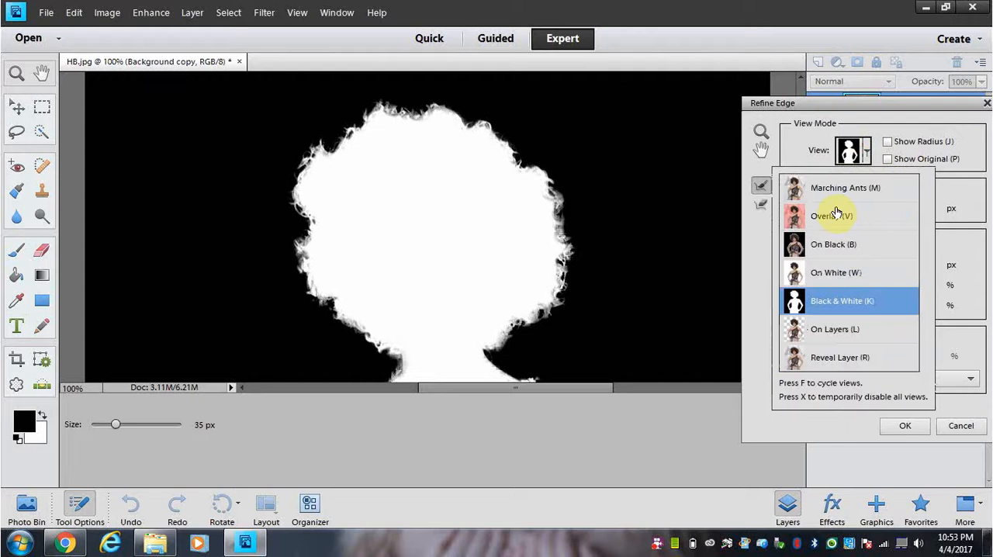
left_click(839, 362)
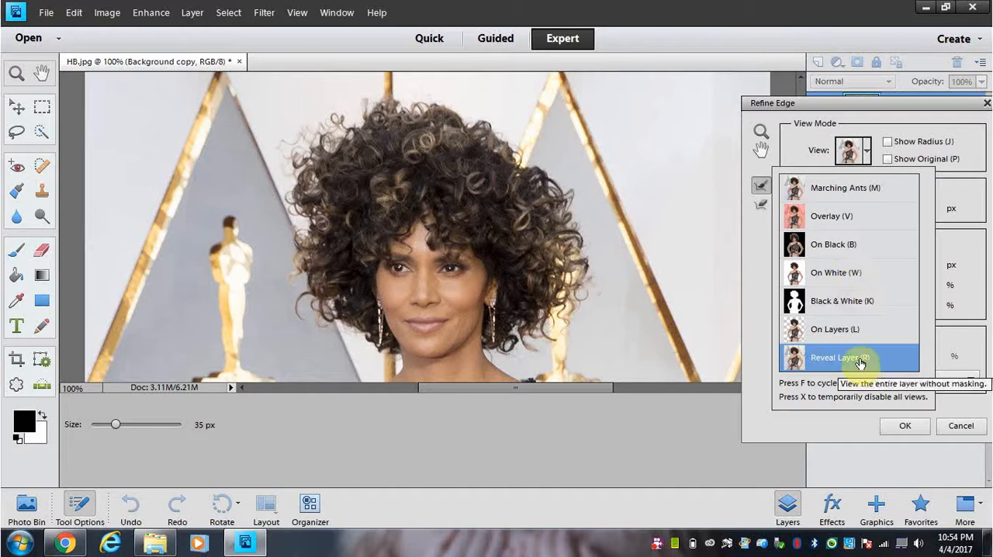
left_click(852, 276)
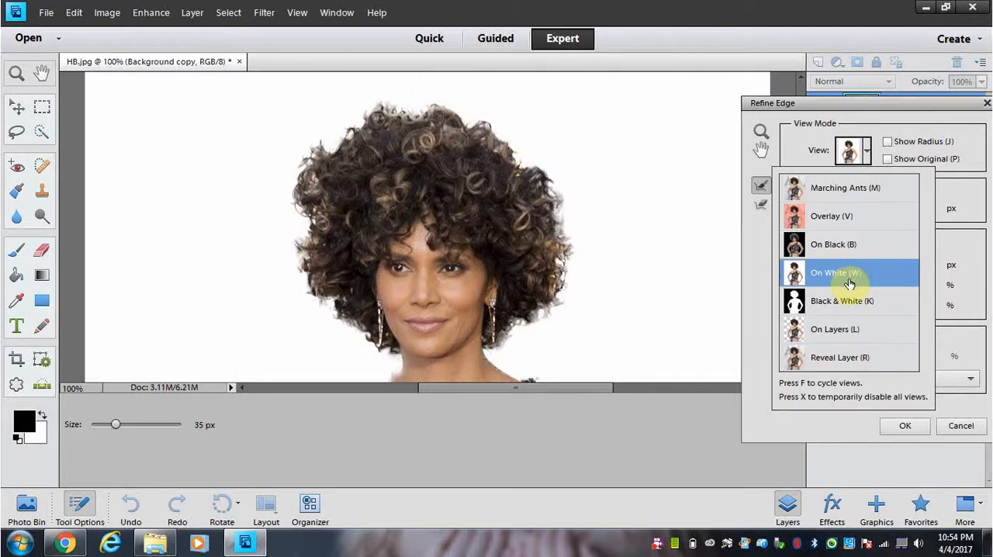
left_click(852, 153)
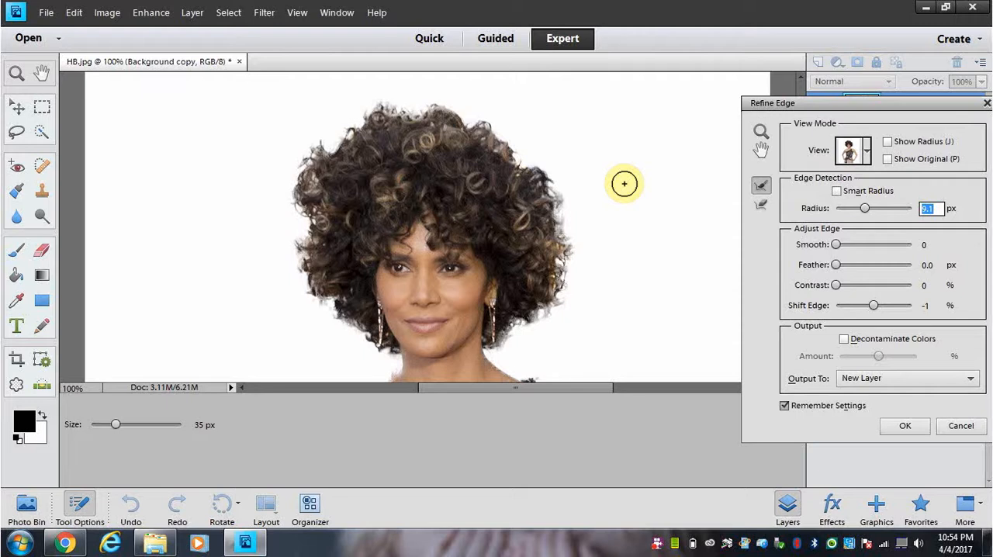
Step: Zoom to 200% and examine the radius band along both sides of the hair with Show Radius, and hide it again
left_click(624, 184)
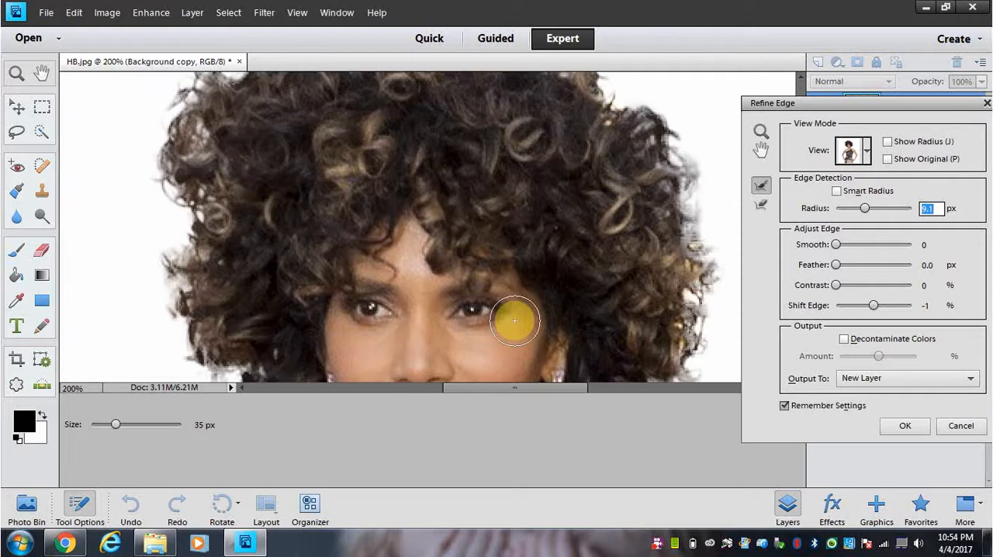
left_click_drag(521, 388, 486, 386)
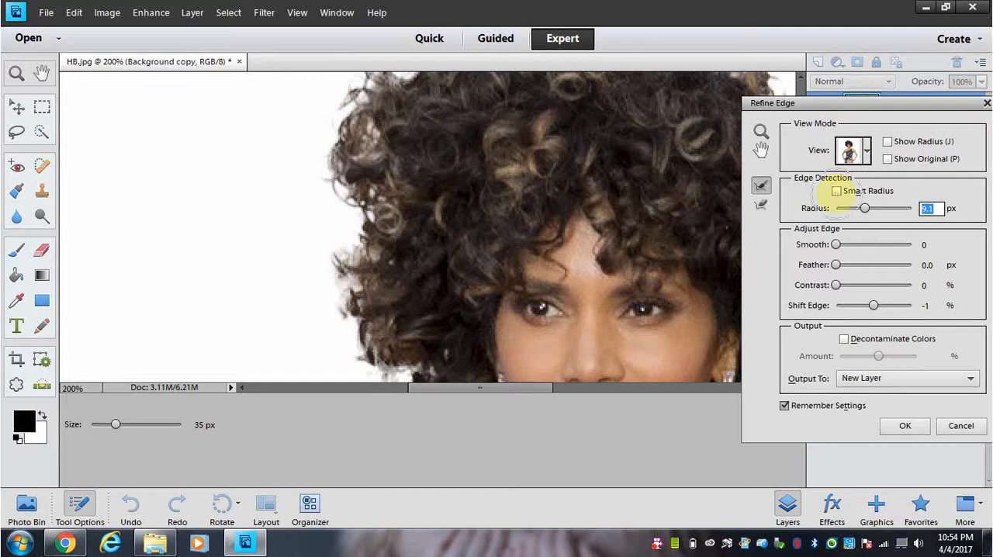
left_click(888, 141)
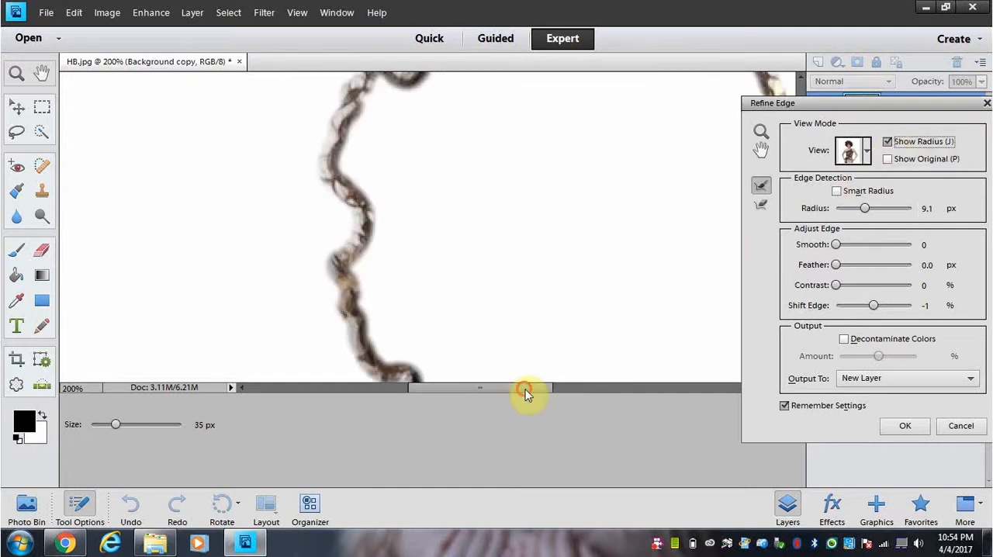
left_click_drag(525, 391, 586, 412)
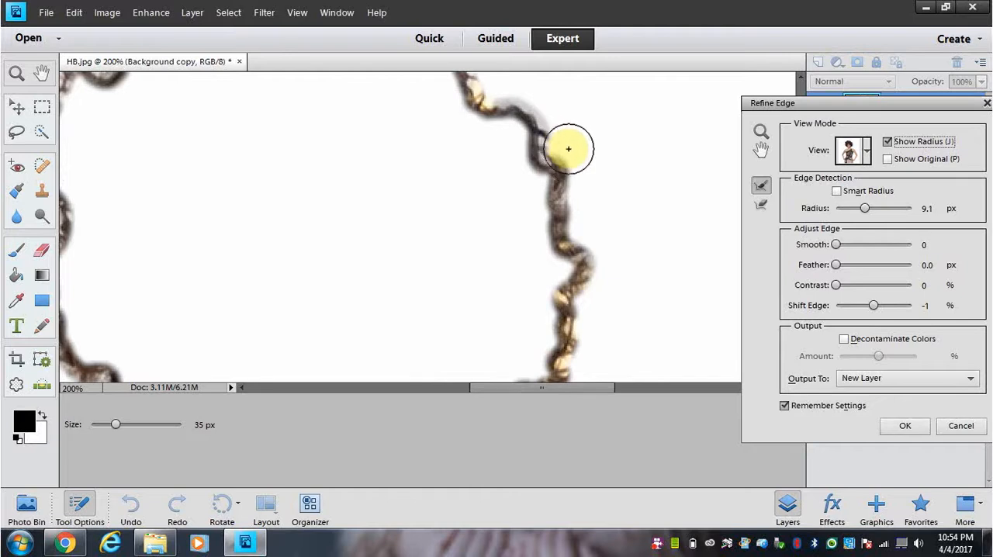
left_click_drag(548, 389, 481, 384)
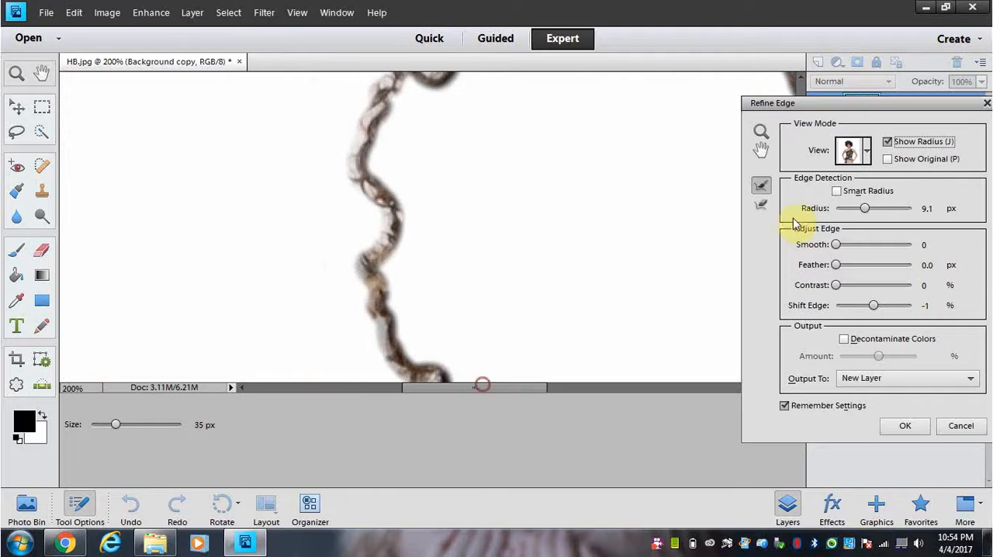
left_click(887, 142)
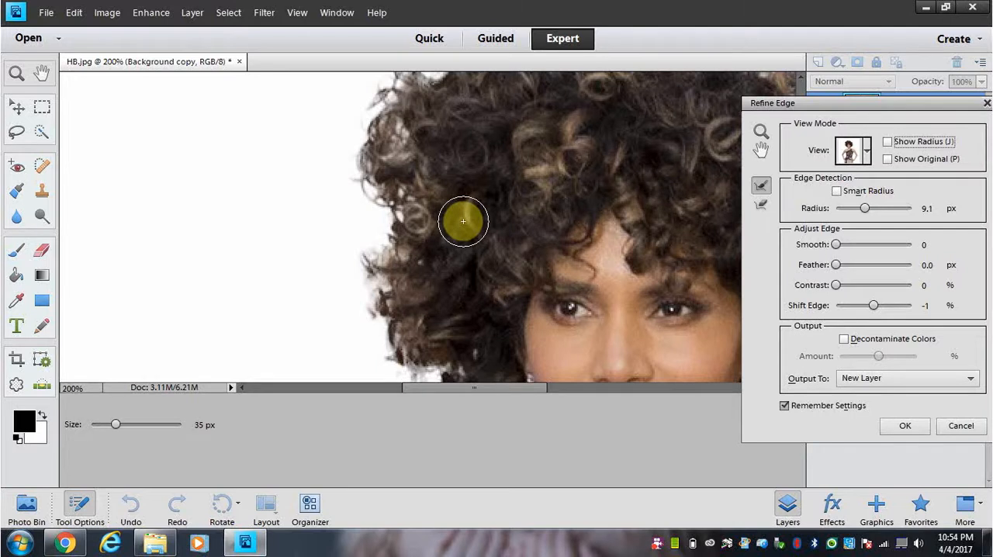
Step: Check the curls on the left side of the hair against the original photo and paint over them with the 35 px Refine Radius brush
key("x")
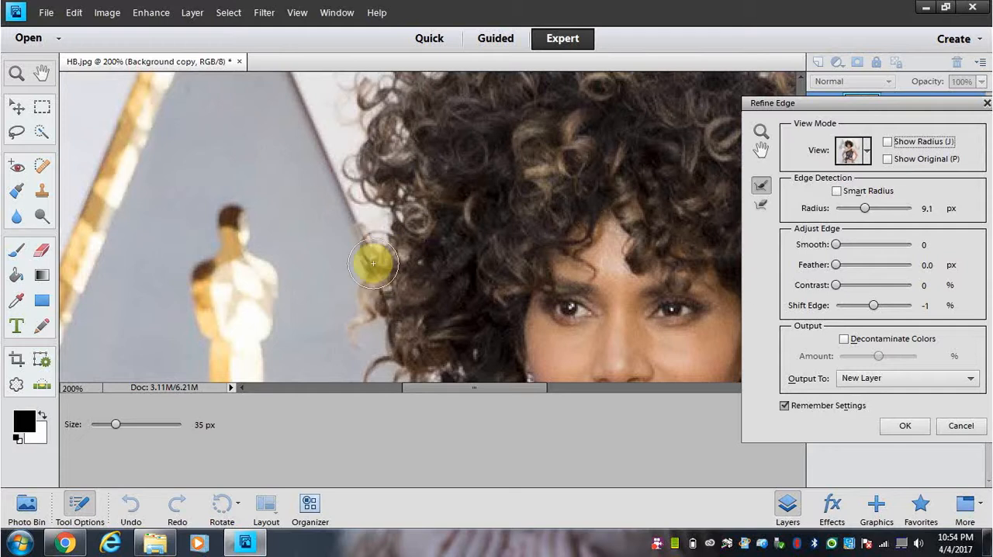
key("x")
mouse_move(379, 262)
left_mouse_down()
mouse_move(370, 308)
mouse_move(374, 265)
mouse_move(349, 328)
mouse_move(403, 210)
mouse_move(364, 180)
mouse_move(379, 229)
mouse_move(372, 283)
mouse_move(385, 253)
mouse_move(374, 307)
mouse_move(415, 258)
left_mouse_up()
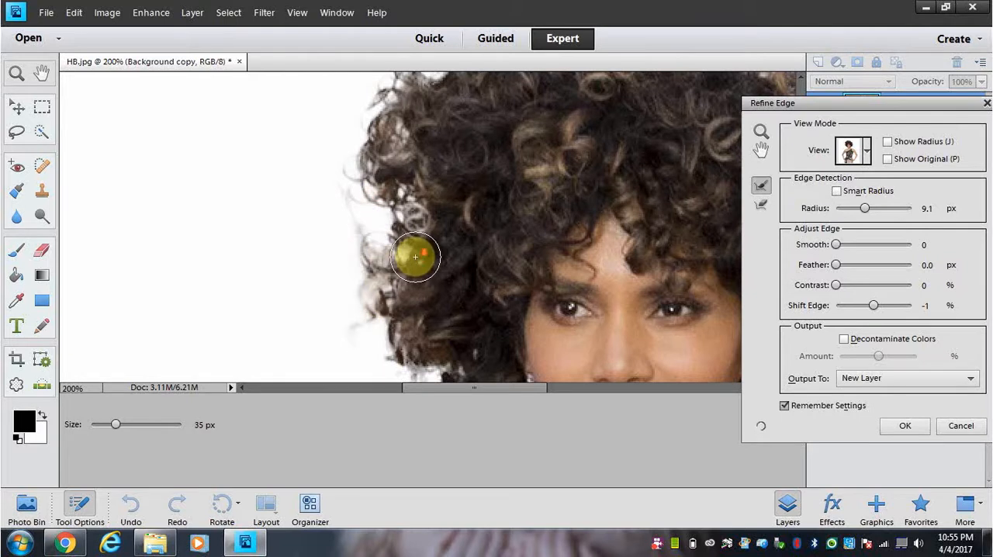
Step: Compare the lower-left curls beside the cheek with the original photo and paint over them with the 35 px Refine Radius brush
scroll(415, 256, "down", 1)
left_click_drag(844, 109, 914, 102)
scroll(803, 160, "down", 4)
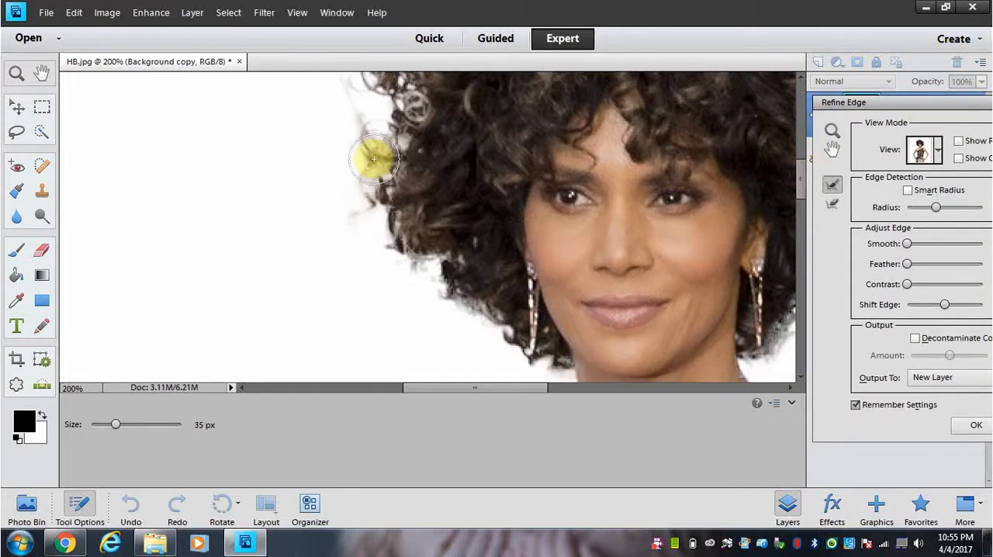
key("x")
mouse_move(376, 166)
left_mouse_down()
mouse_move(367, 201)
mouse_move(379, 224)
left_mouse_up()
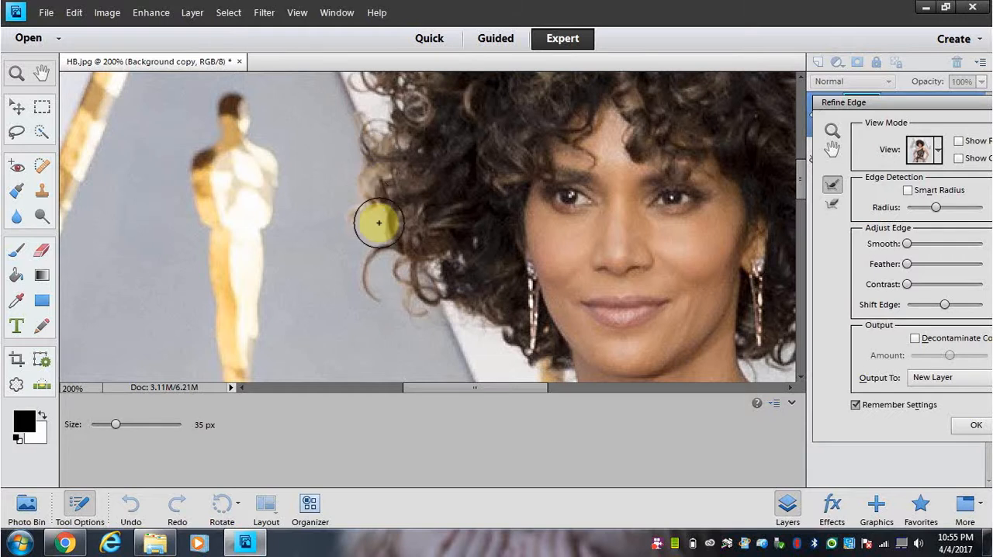
key("x")
left_click_drag(387, 194, 400, 249)
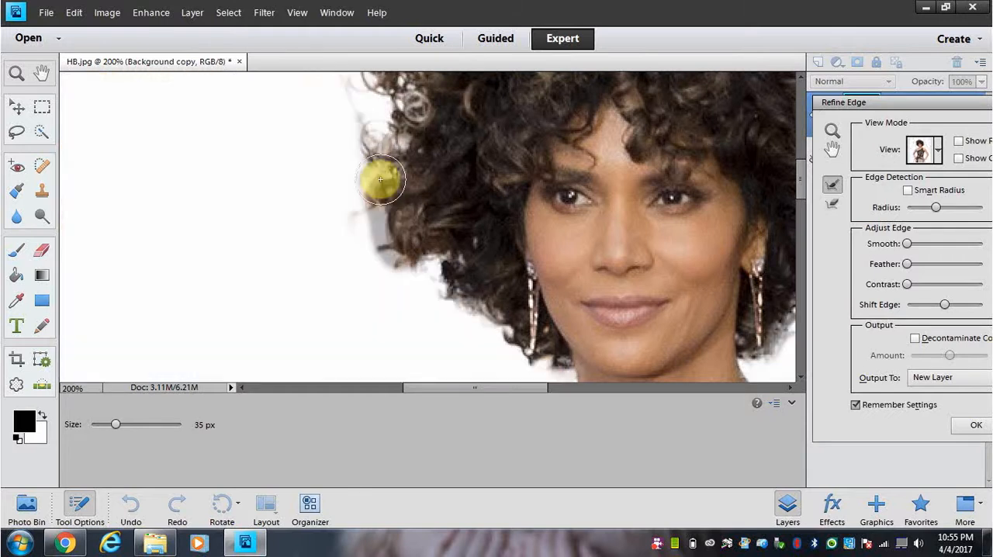
mouse_move(367, 199)
left_mouse_down()
mouse_move(354, 222)
mouse_move(356, 247)
mouse_move(375, 187)
mouse_move(413, 235)
mouse_move(383, 288)
mouse_move(398, 208)
mouse_move(374, 257)
mouse_move(379, 302)
mouse_move(394, 246)
mouse_move(414, 285)
mouse_move(416, 222)
mouse_move(438, 293)
mouse_move(407, 235)
mouse_move(395, 289)
mouse_move(412, 315)
mouse_move(398, 232)
mouse_move(418, 288)
mouse_move(445, 320)
mouse_move(437, 243)
mouse_move(461, 303)
mouse_move(425, 256)
left_mouse_up()
mouse_move(425, 261)
left_mouse_down()
mouse_move(453, 320)
mouse_move(474, 327)
mouse_move(466, 290)
mouse_move(495, 324)
mouse_move(468, 323)
mouse_move(429, 280)
mouse_move(416, 226)
left_mouse_up()
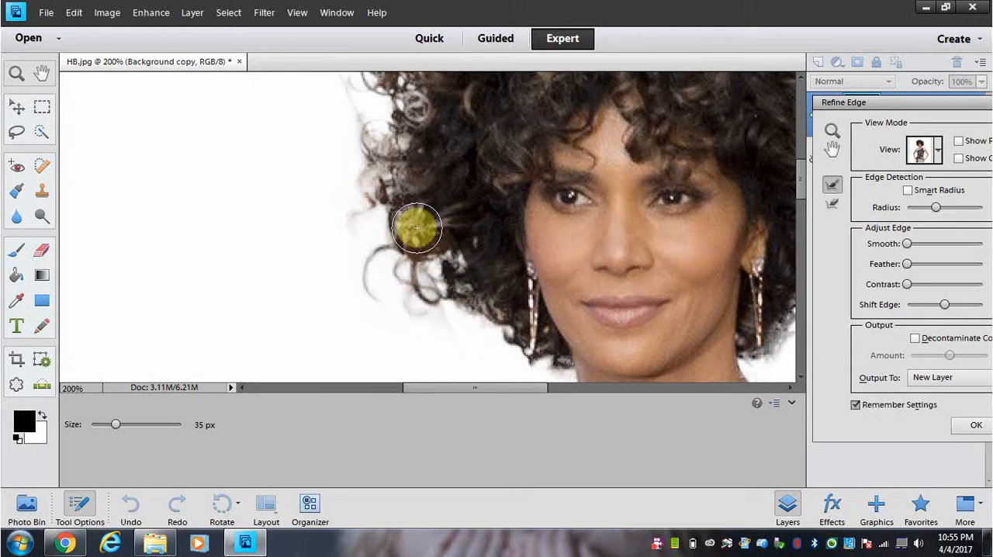
key("x")
key("x")
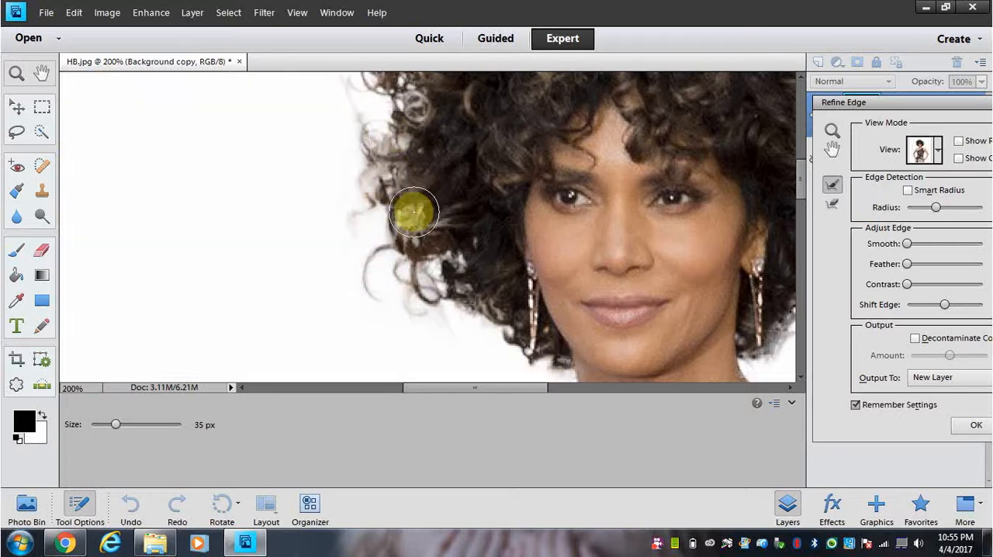
mouse_move(393, 134)
left_mouse_down()
mouse_move(372, 97)
mouse_move(440, 133)
mouse_move(424, 113)
mouse_move(375, 98)
left_mouse_up()
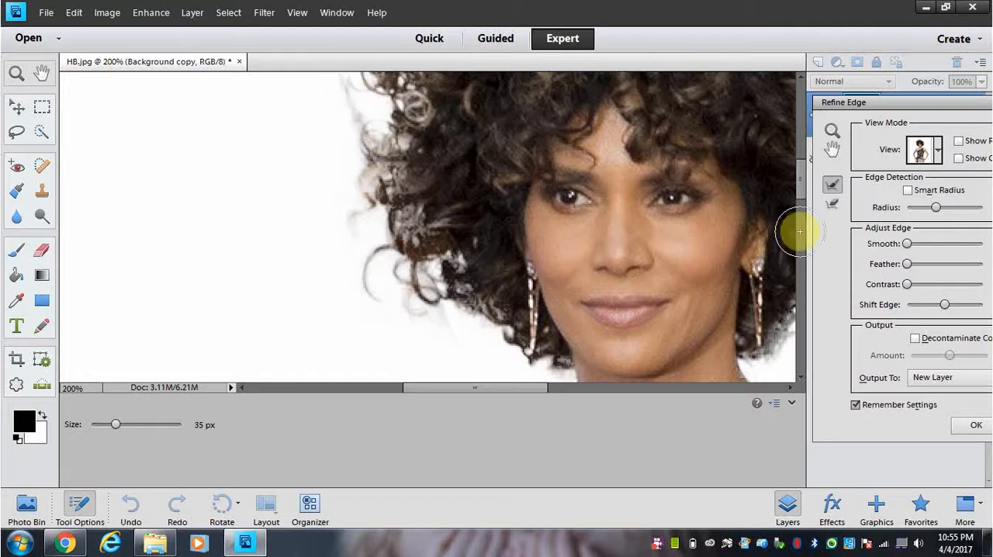
Step: Check the upper-left side of the hair against the original photo and brush its stray curls with Refine Radius
left_click_drag(801, 187, 802, 161)
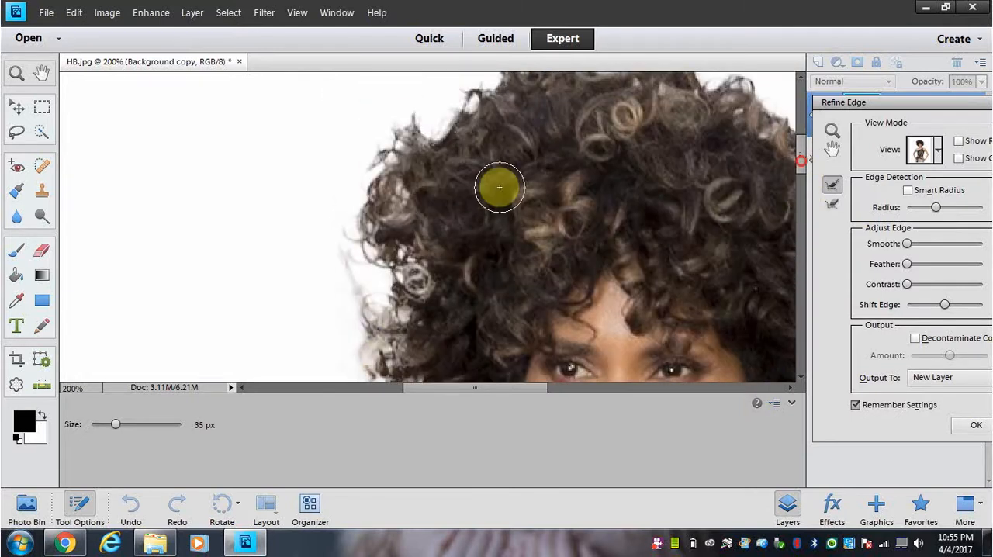
key("x")
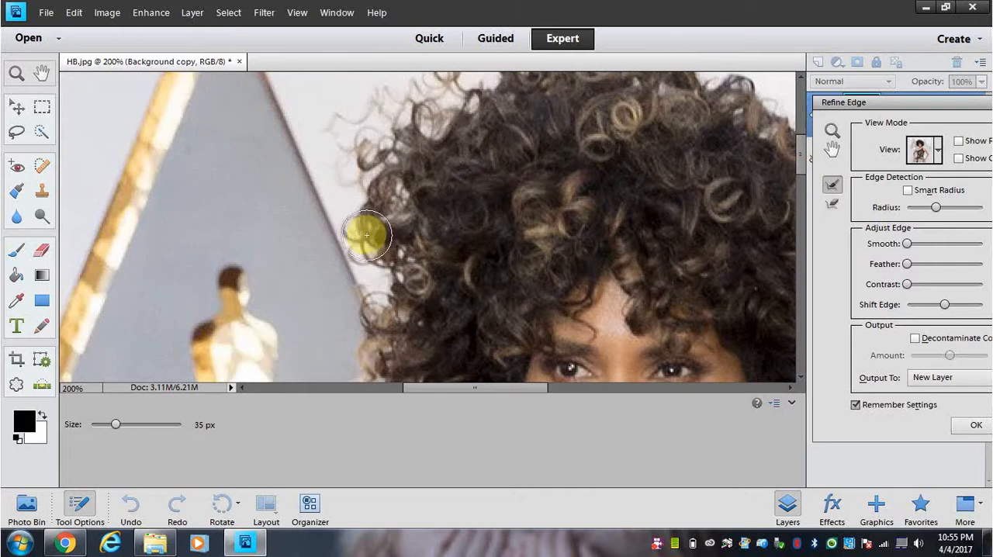
key("x")
mouse_move(361, 235)
left_mouse_down()
mouse_move(357, 203)
mouse_move(396, 134)
mouse_move(416, 125)
mouse_move(385, 136)
mouse_move(358, 170)
mouse_move(367, 145)
mouse_move(345, 229)
mouse_move(362, 262)
mouse_move(417, 168)
mouse_move(430, 169)
mouse_move(461, 136)
mouse_move(416, 126)
mouse_move(424, 182)
mouse_move(376, 255)
mouse_move(332, 243)
mouse_move(318, 213)
mouse_move(348, 284)
mouse_move(313, 205)
mouse_move(354, 275)
mouse_move(385, 182)
mouse_move(439, 147)
left_mouse_up()
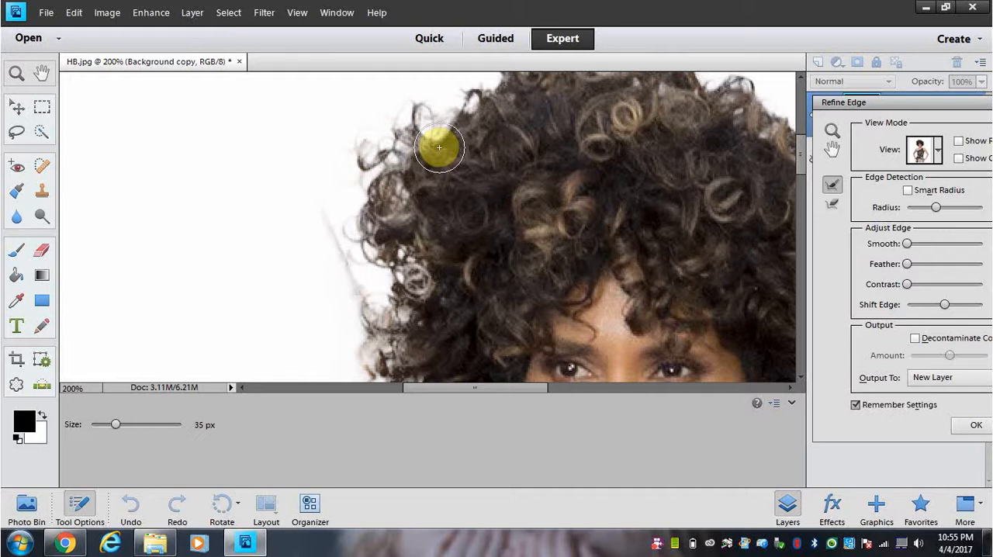
Step: Paint Refine Radius strokes along the upper-left outline of the hair and over the crown to recover the loose curls
mouse_move(805, 156)
left_mouse_down()
mouse_move(804, 144)
mouse_move(781, 142)
left_mouse_up()
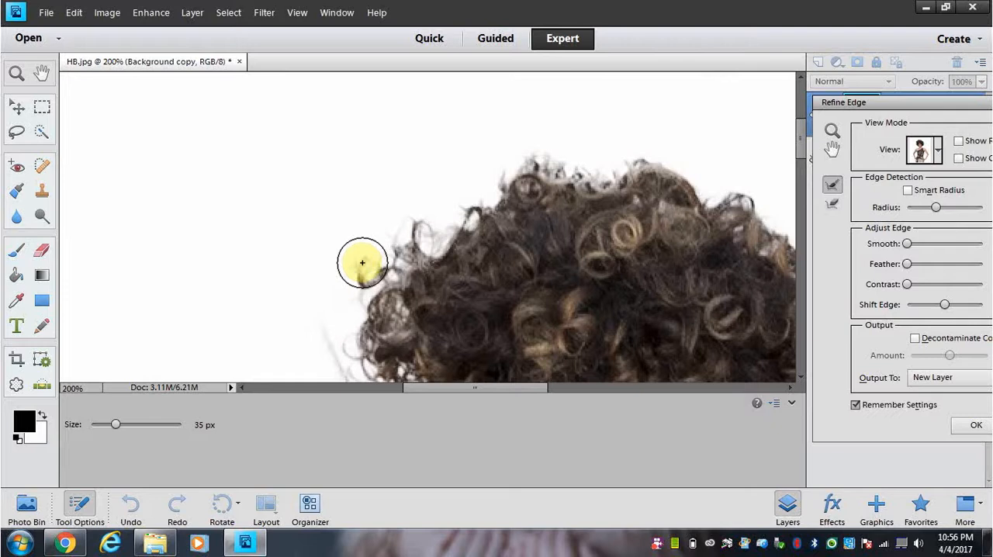
key("x")
key("x")
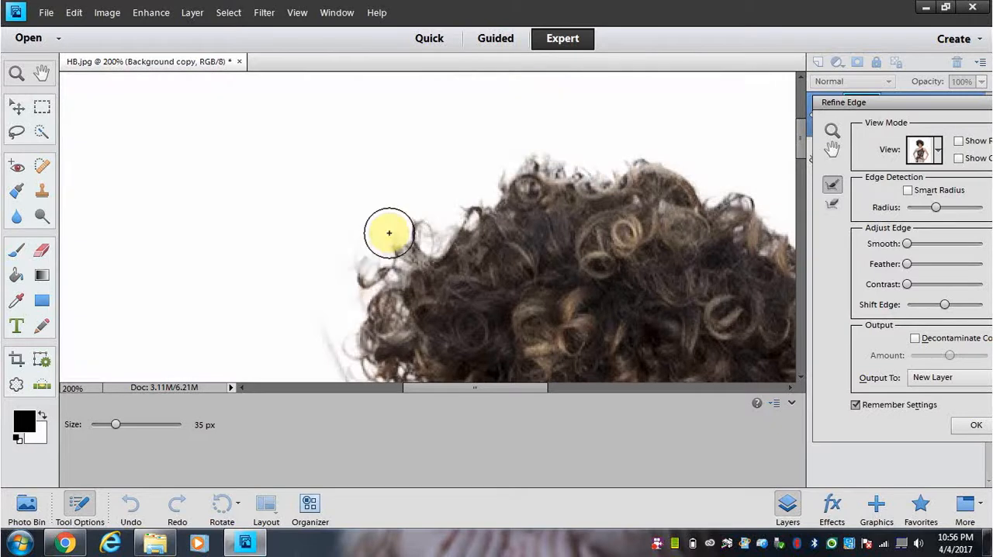
mouse_move(388, 231)
left_mouse_down()
mouse_move(359, 270)
mouse_move(367, 333)
mouse_move(356, 291)
left_mouse_up()
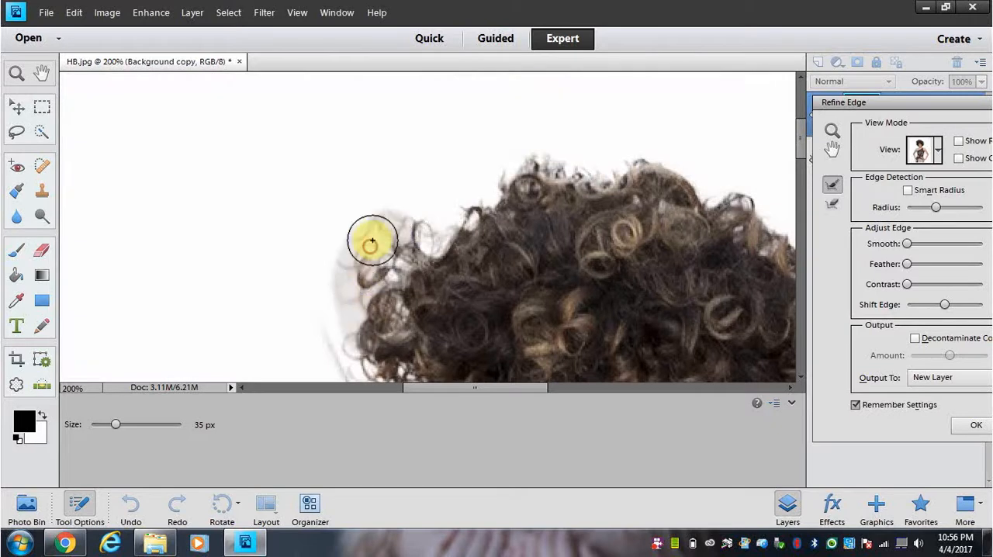
mouse_move(373, 242)
left_mouse_down()
mouse_move(391, 220)
mouse_move(419, 217)
mouse_move(388, 222)
mouse_move(408, 215)
mouse_move(447, 223)
mouse_move(413, 247)
mouse_move(436, 209)
mouse_move(467, 195)
left_mouse_up()
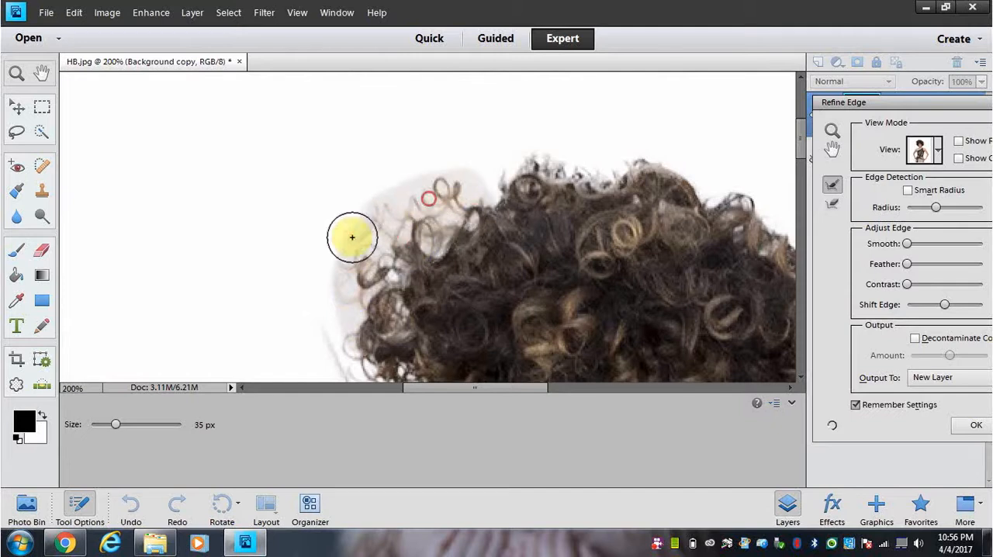
mouse_move(352, 238)
left_mouse_down()
mouse_move(341, 280)
mouse_move(359, 312)
mouse_move(381, 300)
mouse_move(374, 258)
left_mouse_up()
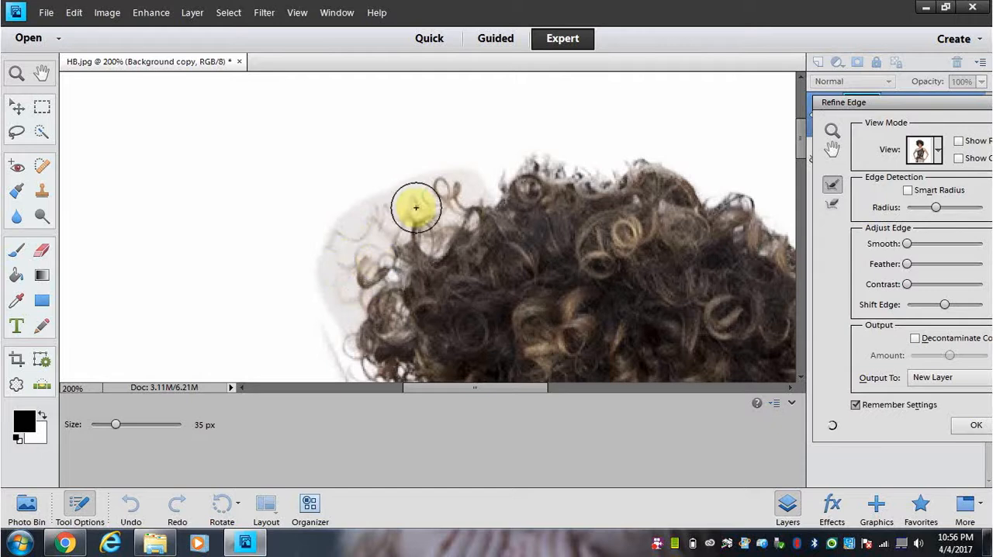
mouse_move(416, 207)
left_mouse_down()
mouse_move(454, 185)
mouse_move(475, 215)
mouse_move(536, 154)
mouse_move(523, 175)
mouse_move(517, 151)
mouse_move(581, 177)
mouse_move(581, 169)
mouse_move(638, 180)
mouse_move(543, 137)
mouse_move(549, 152)
mouse_move(657, 192)
mouse_move(623, 160)
mouse_move(678, 178)
mouse_move(640, 155)
mouse_move(629, 152)
mouse_move(709, 219)
mouse_move(729, 195)
mouse_move(765, 221)
mouse_move(629, 311)
left_mouse_up()
Step: Brush Refine Radius over the curls from the crown down the upper-right slope of the hair
left_click_drag(537, 388, 579, 408)
mouse_move(419, 165)
left_mouse_down()
mouse_move(486, 211)
mouse_move(464, 195)
mouse_move(521, 208)
mouse_move(526, 220)
mouse_move(503, 199)
mouse_move(480, 200)
mouse_move(524, 208)
mouse_move(545, 257)
mouse_move(537, 253)
mouse_move(518, 211)
mouse_move(573, 278)
mouse_move(495, 195)
mouse_move(542, 246)
mouse_move(573, 247)
mouse_move(604, 295)
mouse_move(573, 253)
mouse_move(582, 287)
mouse_move(606, 285)
mouse_move(639, 306)
left_mouse_up()
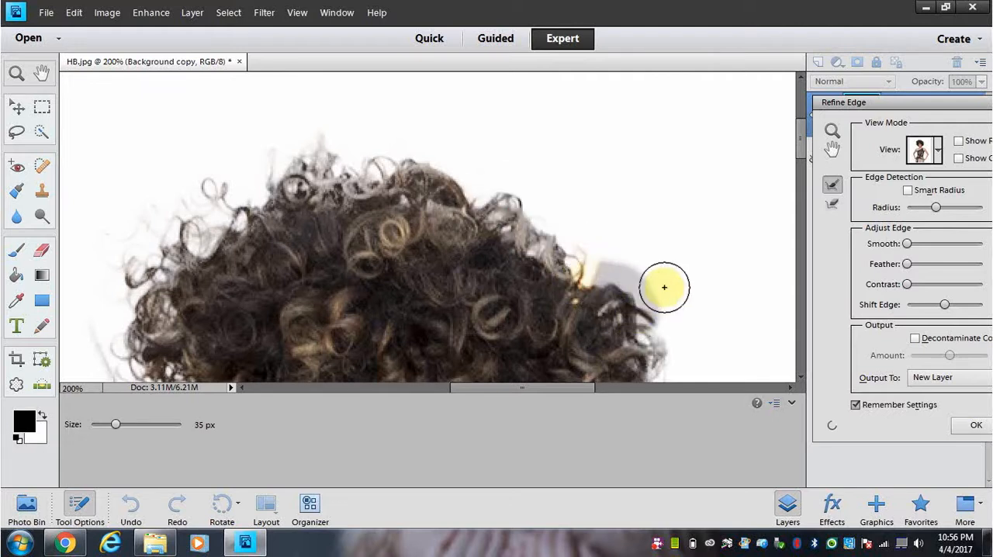
scroll(700, 242, "down", 3)
left_click(588, 234)
mouse_move(588, 234)
left_mouse_down()
mouse_move(643, 241)
mouse_move(646, 290)
mouse_move(583, 271)
left_mouse_up()
Step: Compare the outer curls on the right side of the hair with the original and paint over them with Refine Radius
scroll(638, 226, "down", 1)
mouse_move(638, 226)
left_mouse_down()
mouse_move(668, 241)
mouse_move(660, 265)
left_mouse_up()
left_click_drag(645, 231, 644, 237)
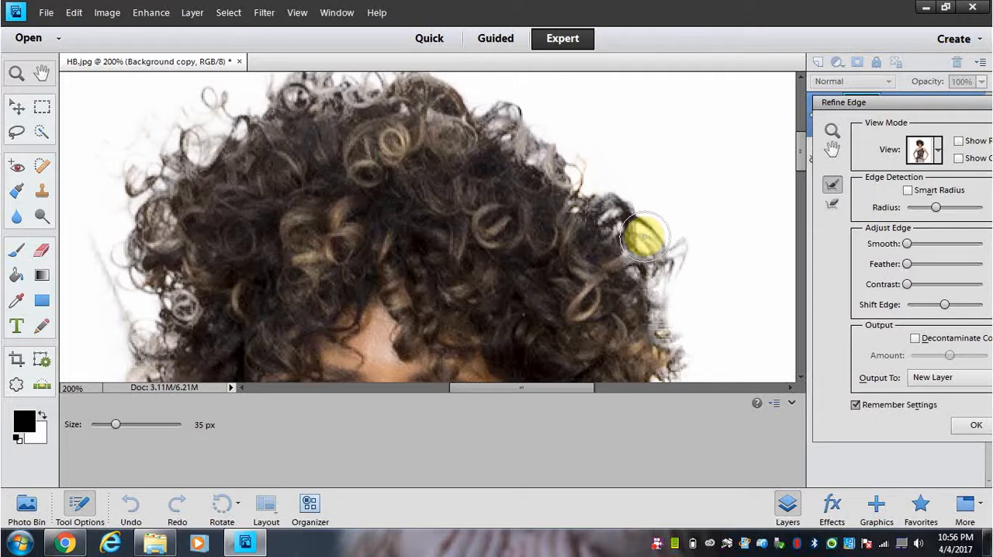
key("x")
key("x")
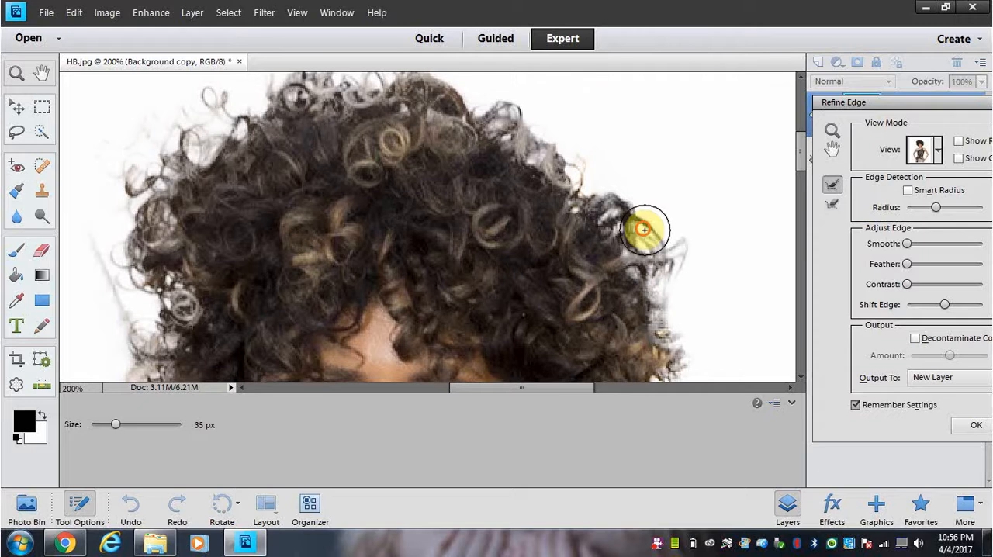
mouse_move(644, 224)
left_mouse_down()
mouse_move(671, 248)
mouse_move(687, 292)
mouse_move(634, 246)
mouse_move(668, 315)
mouse_move(674, 264)
mouse_move(699, 320)
mouse_move(694, 333)
mouse_move(679, 294)
left_mouse_up()
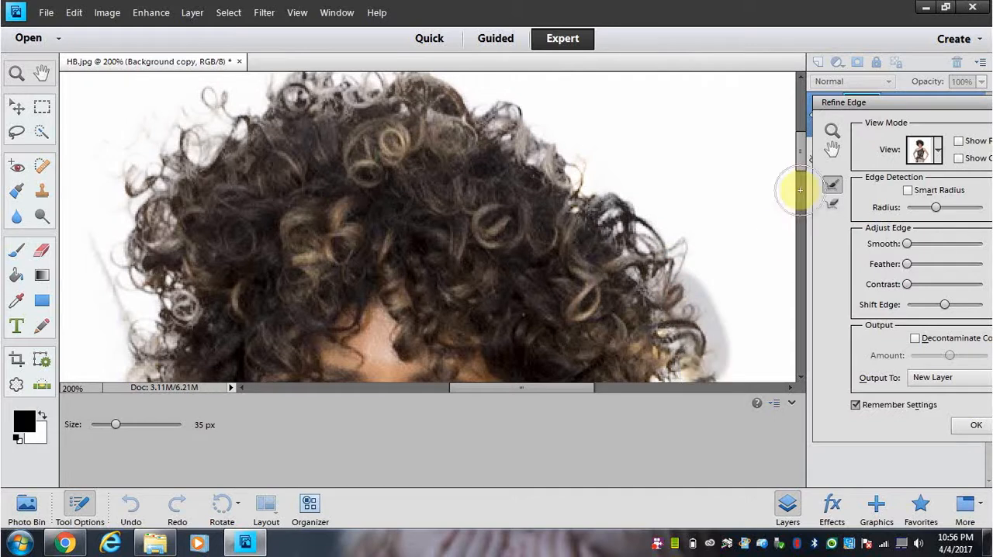
Step: Paint Refine Radius over the lower-right curls, from beside the eye down to the ringlets near the earring
left_click_drag(803, 152, 804, 180)
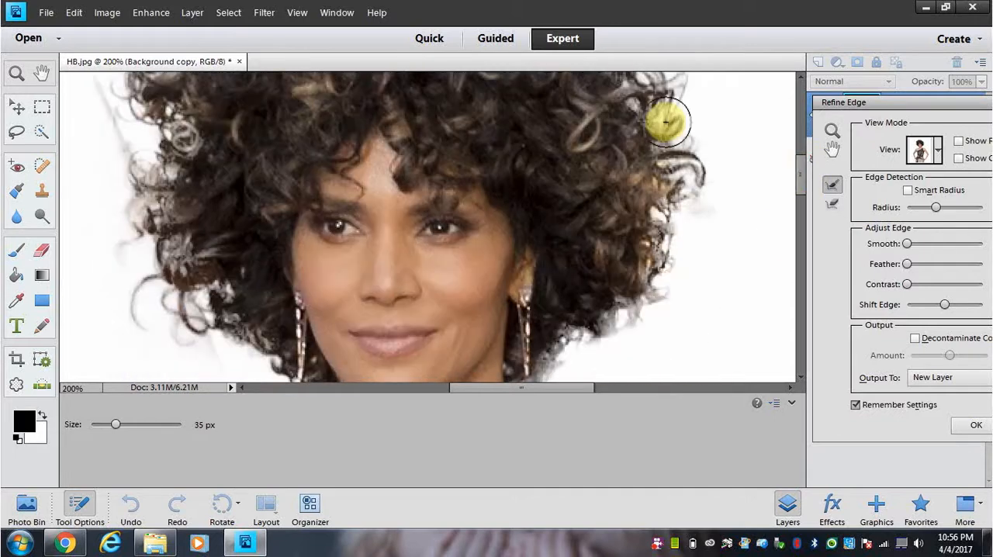
left_click_drag(689, 215, 658, 104)
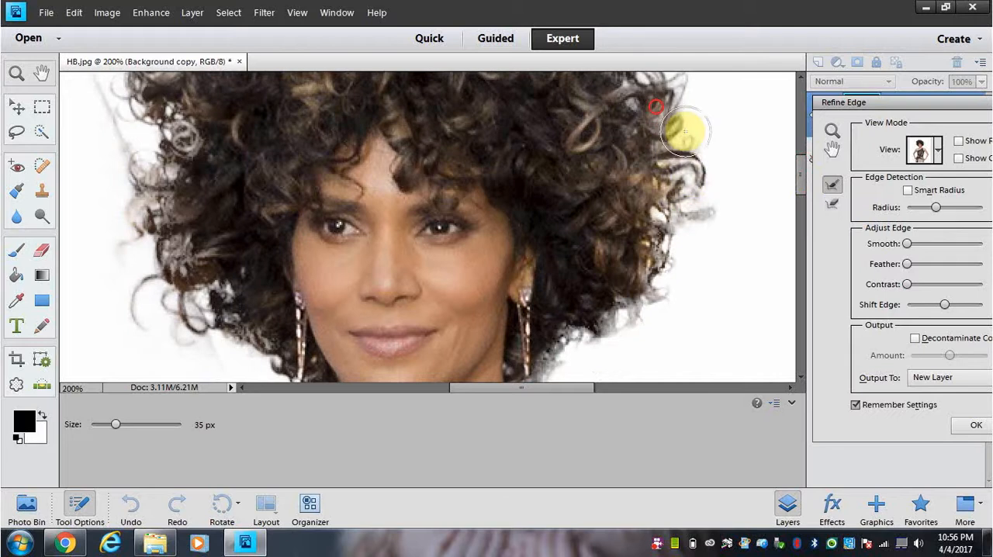
mouse_move(698, 240)
left_mouse_down()
mouse_move(686, 140)
mouse_move(709, 184)
mouse_move(692, 243)
mouse_move(684, 247)
mouse_move(653, 159)
mouse_move(672, 212)
mouse_move(663, 255)
mouse_move(664, 179)
mouse_move(672, 244)
mouse_move(640, 302)
mouse_move(675, 186)
mouse_move(653, 123)
mouse_move(697, 131)
mouse_move(692, 225)
mouse_move(682, 162)
mouse_move(686, 256)
mouse_move(630, 293)
mouse_move(633, 279)
mouse_move(613, 315)
mouse_move(586, 329)
mouse_move(642, 236)
mouse_move(628, 248)
mouse_move(635, 166)
mouse_move(609, 224)
mouse_move(588, 237)
mouse_move(576, 265)
mouse_move(607, 218)
mouse_move(561, 289)
mouse_move(597, 250)
mouse_move(560, 312)
mouse_move(585, 283)
mouse_move(562, 312)
mouse_move(568, 287)
mouse_move(611, 246)
left_mouse_up()
scroll(629, 206, "down", 2)
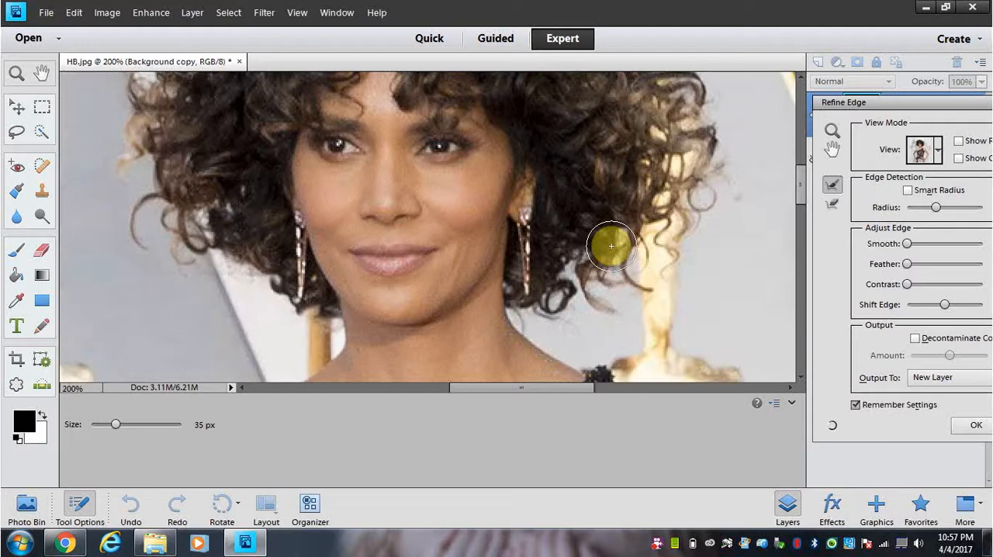
mouse_move(611, 246)
left_mouse_down()
mouse_move(636, 206)
mouse_move(669, 266)
mouse_move(700, 150)
mouse_move(716, 181)
mouse_move(698, 99)
mouse_move(684, 107)
mouse_move(659, 199)
mouse_move(623, 222)
mouse_move(617, 187)
left_mouse_up()
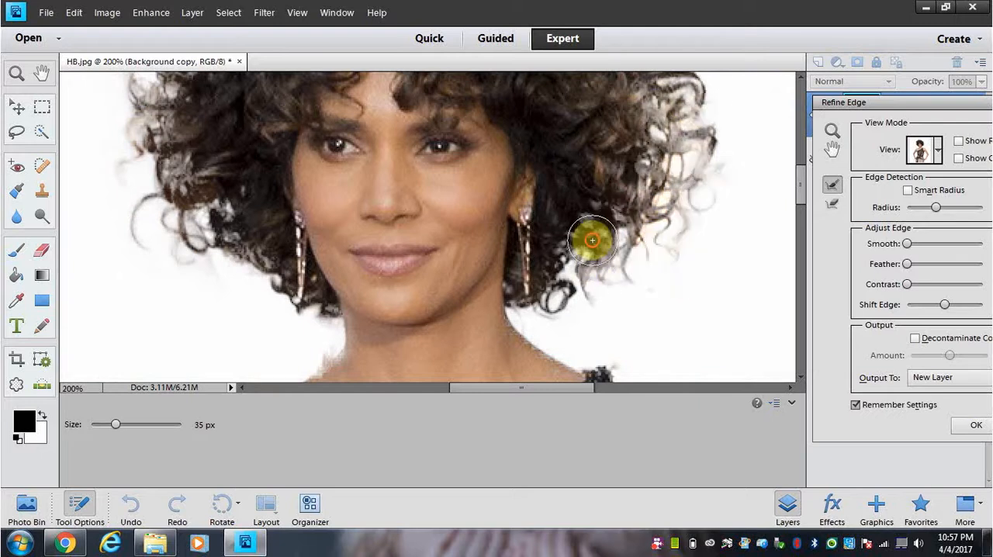
mouse_move(592, 240)
left_mouse_down()
mouse_move(581, 240)
mouse_move(582, 290)
mouse_move(634, 238)
left_mouse_up()
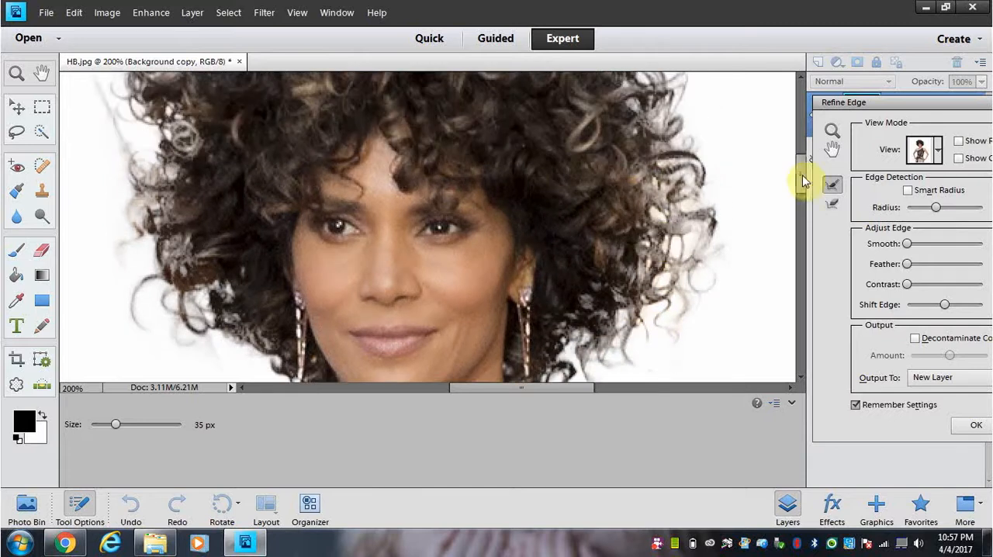
Step: Go over the upper-right edge and the crown of the hair again with the Refine Radius brush
scroll(802, 172, "up", 3)
mouse_move(644, 208)
left_mouse_down()
mouse_move(632, 159)
mouse_move(612, 184)
mouse_move(619, 146)
mouse_move(604, 191)
mouse_move(568, 194)
mouse_move(550, 173)
left_mouse_up()
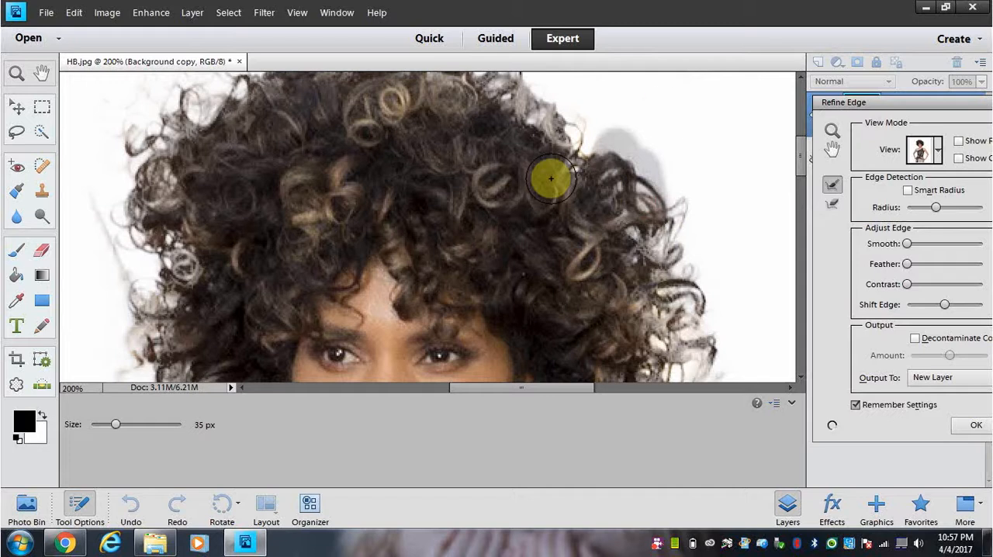
scroll(800, 153, "up", 2)
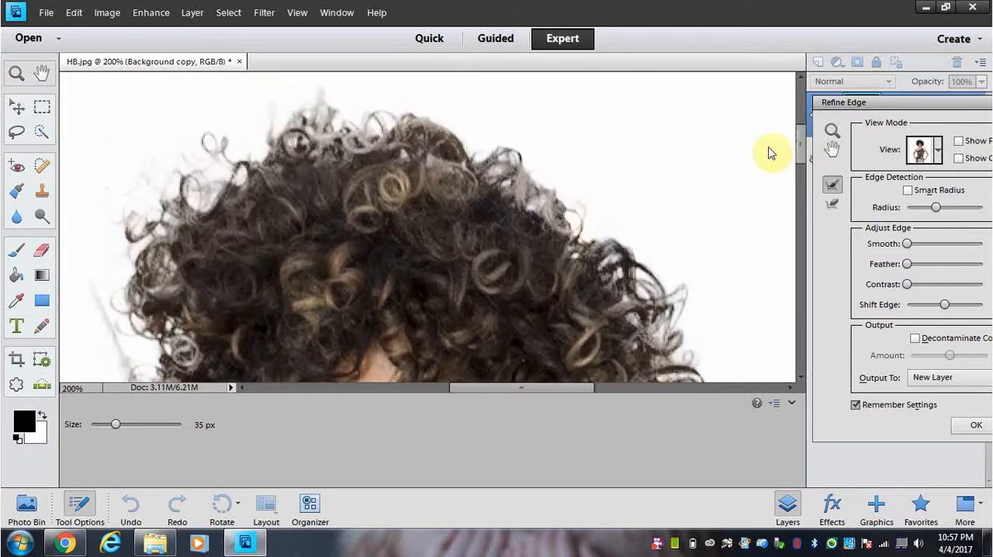
mouse_move(556, 182)
left_mouse_down()
mouse_move(534, 164)
mouse_move(524, 175)
mouse_move(474, 159)
mouse_move(490, 150)
mouse_move(441, 133)
mouse_move(367, 124)
mouse_move(356, 136)
mouse_move(321, 103)
mouse_move(328, 91)
mouse_move(368, 137)
mouse_move(320, 159)
mouse_move(266, 152)
mouse_move(273, 113)
mouse_move(260, 157)
mouse_move(215, 144)
mouse_move(240, 184)
mouse_move(178, 151)
mouse_move(254, 211)
mouse_move(213, 199)
left_mouse_up()
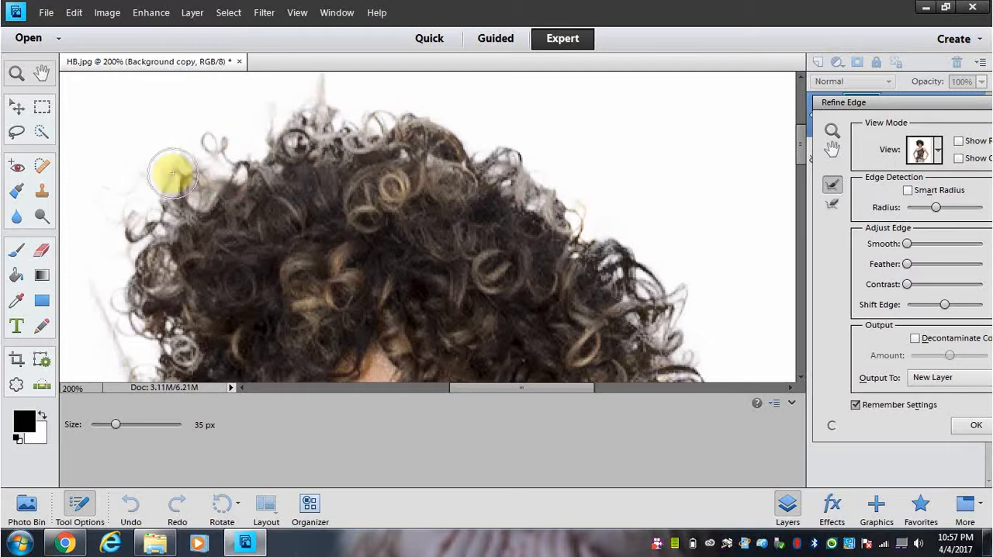
Step: Touch up the lower-left curls above the shoulder with another Refine Radius stroke
scroll(217, 206, "down", 5)
scroll(222, 207, "down", 10)
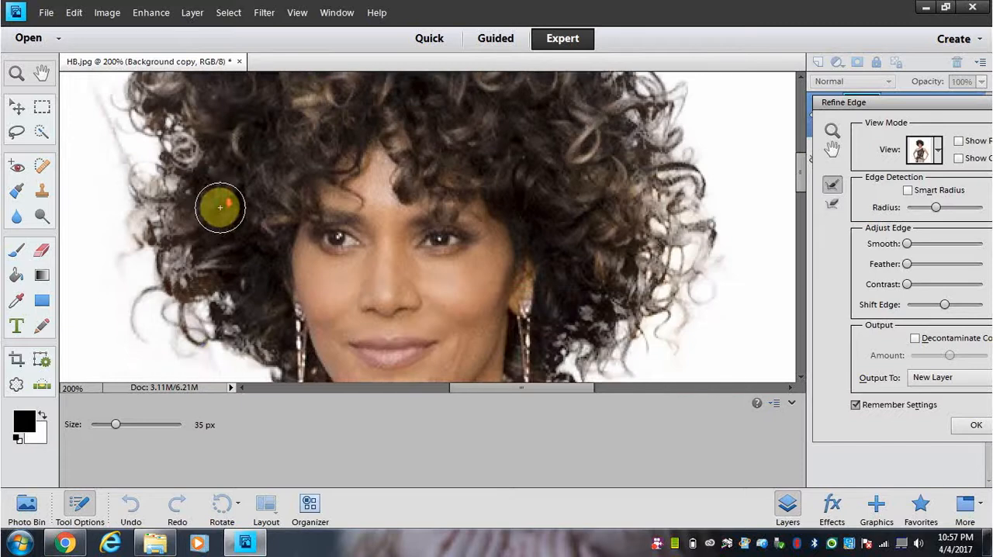
scroll(218, 207, "down", 4)
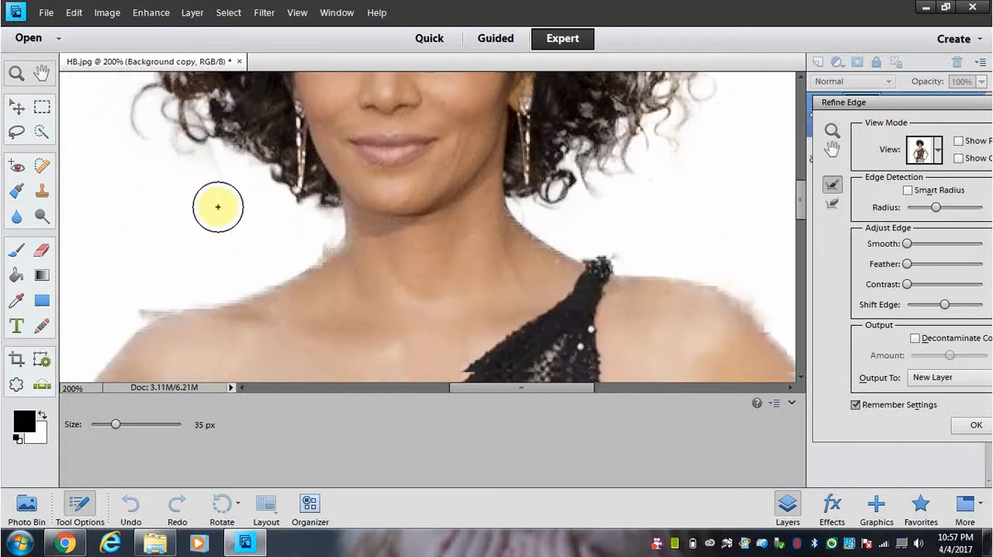
scroll(217, 207, "up", 3)
mouse_move(224, 124)
left_mouse_down()
mouse_move(211, 184)
mouse_move(215, 159)
mouse_move(254, 188)
left_mouse_up()
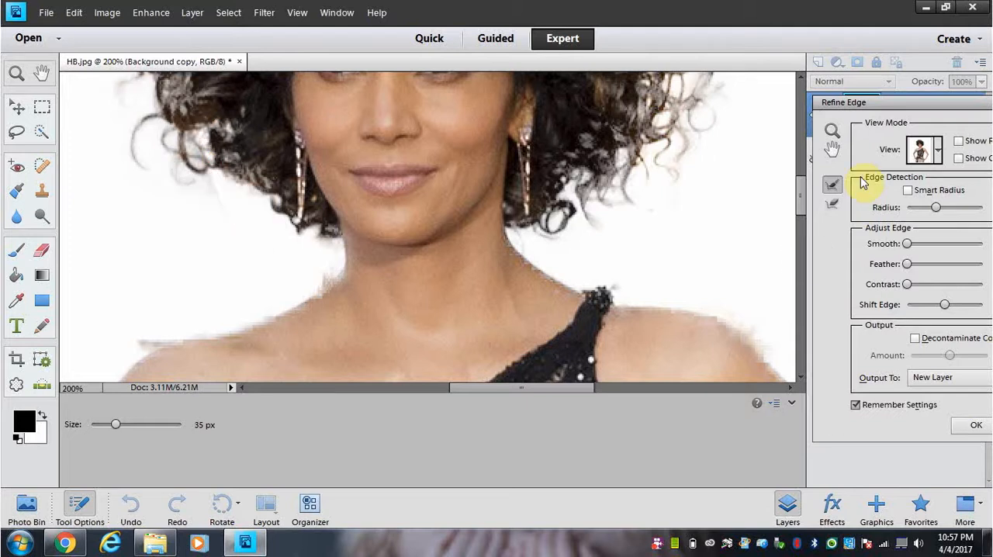
Step: View the whole figure at 33.3%, try a 37.1 px feather on the cutout edge, and reduce it to 0.9 px
key("ctrl+minus")
key("ctrl+minus")
key("ctrl+minus")
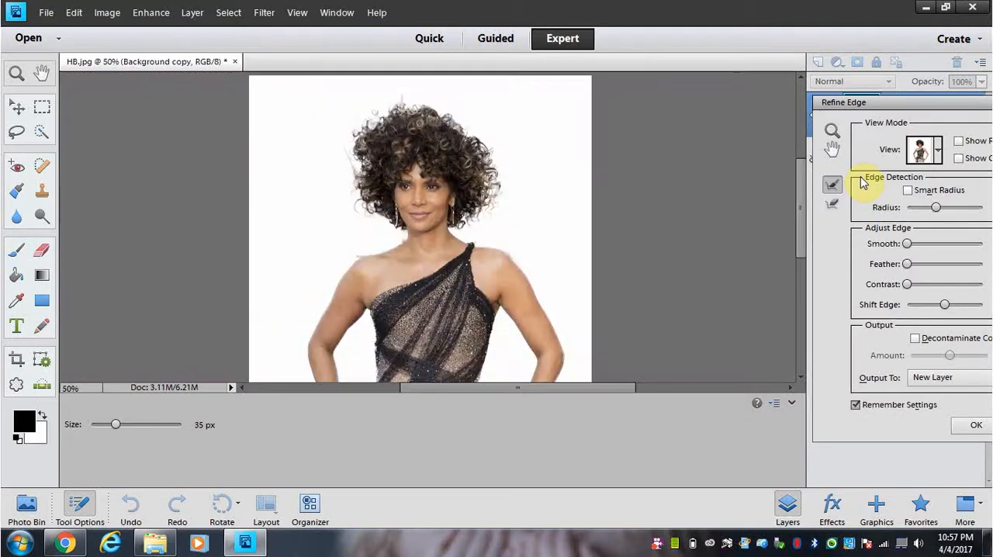
key("ctrl+minus")
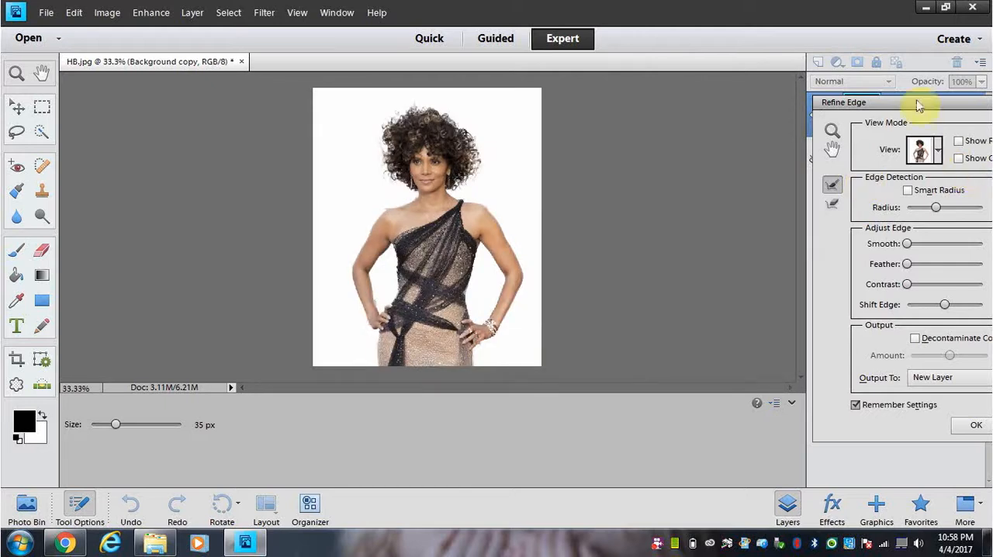
left_click_drag(919, 106, 788, 96)
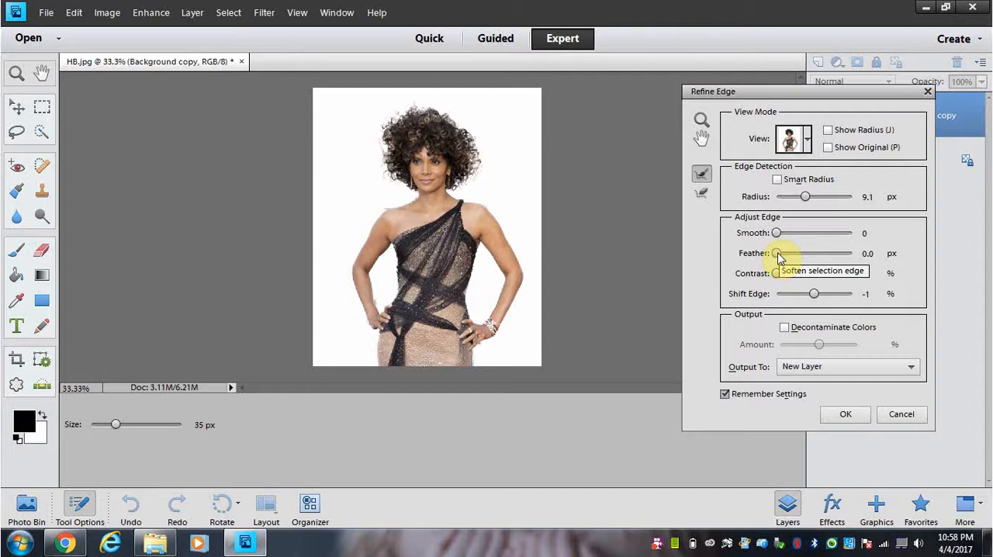
left_click_drag(780, 257, 821, 260)
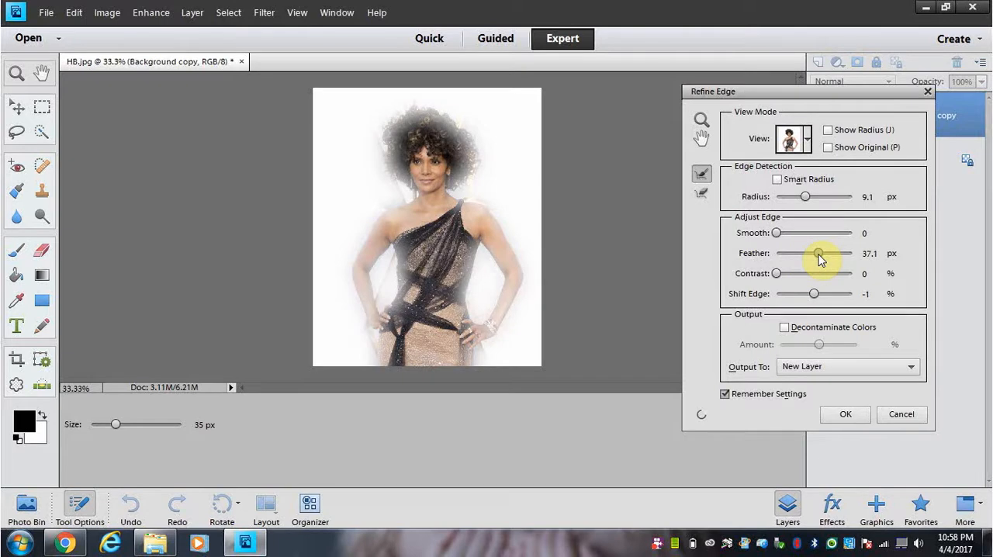
left_click_drag(818, 259, 815, 259)
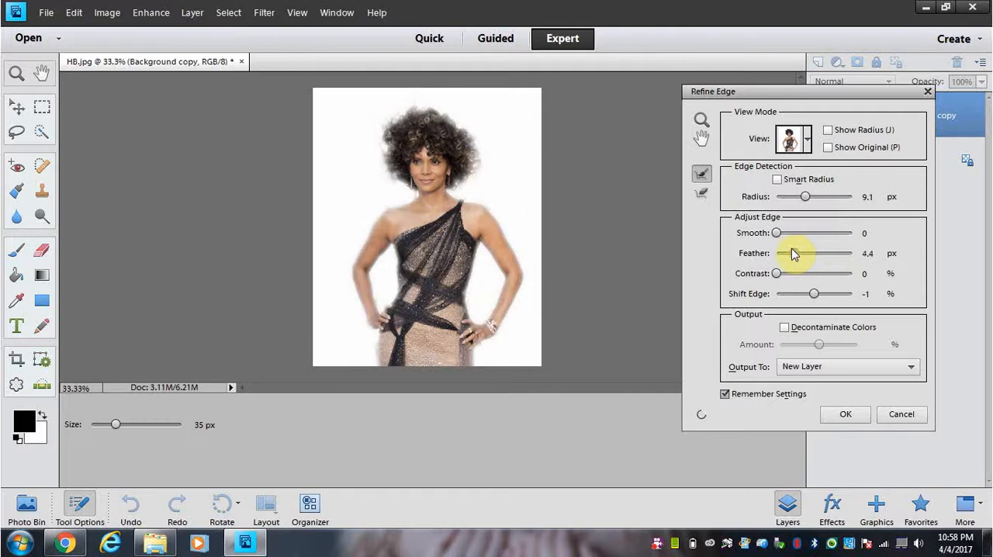
left_click_drag(791, 254, 786, 255)
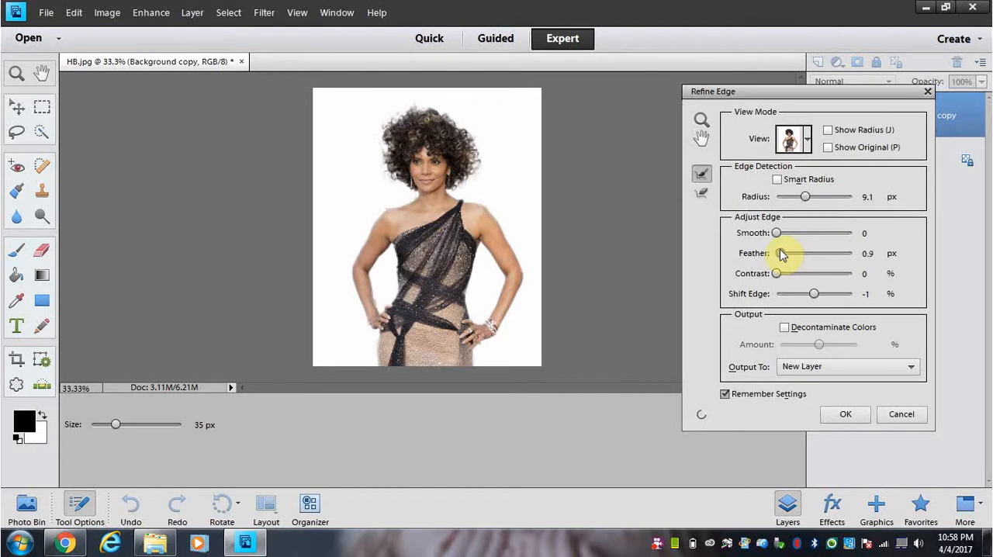
Step: Keep the 0.9 px feather and output the refined cutout to a New Layer
left_click_drag(781, 255, 781, 254)
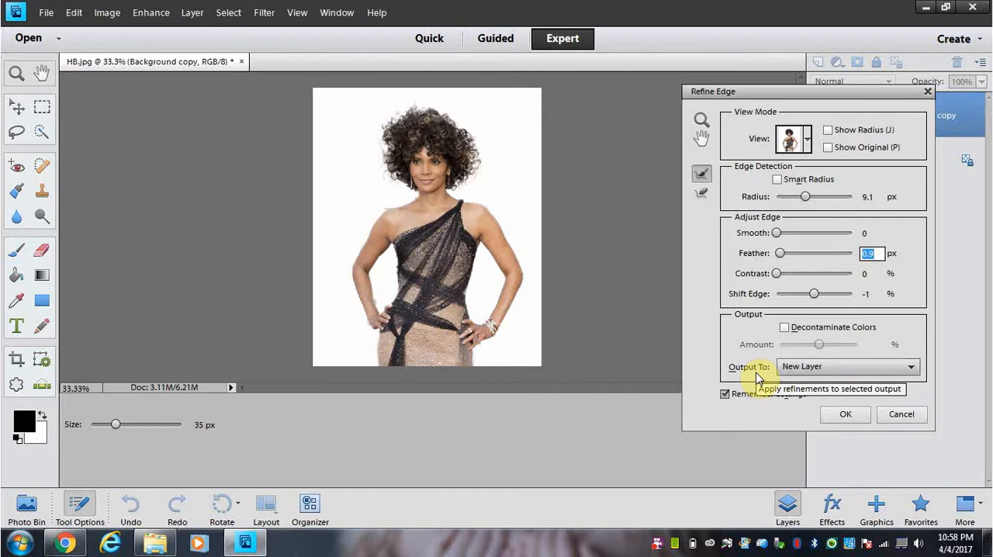
left_click(912, 370)
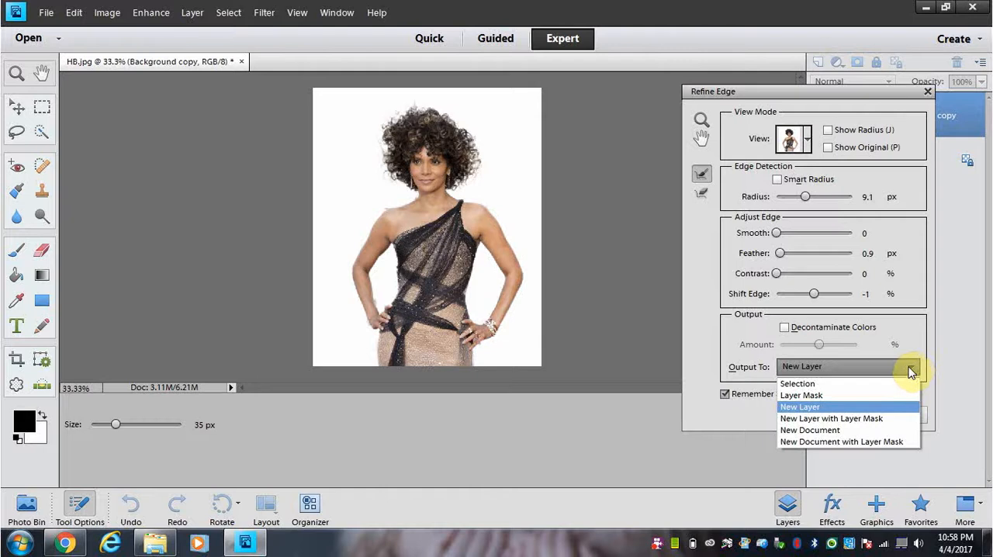
left_click(810, 409)
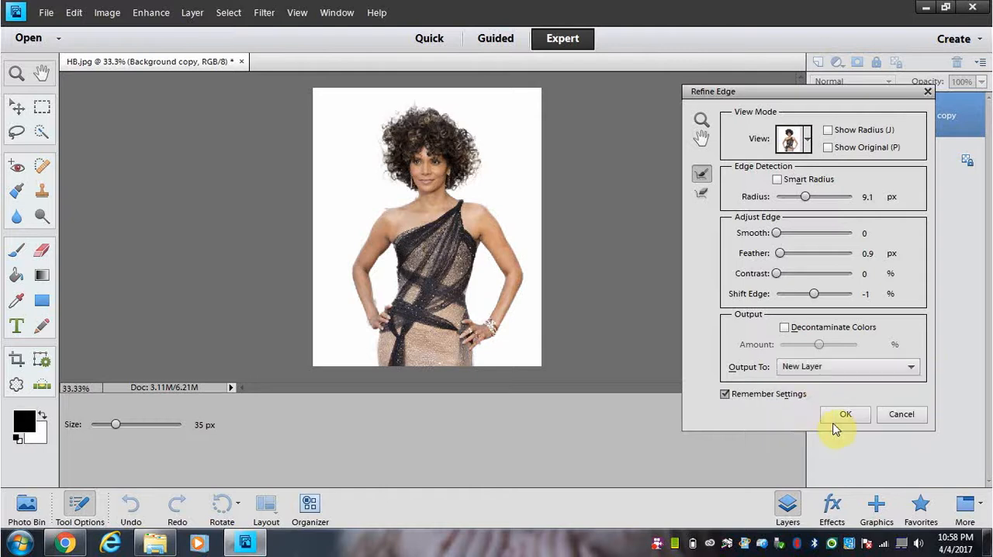
left_click(844, 415)
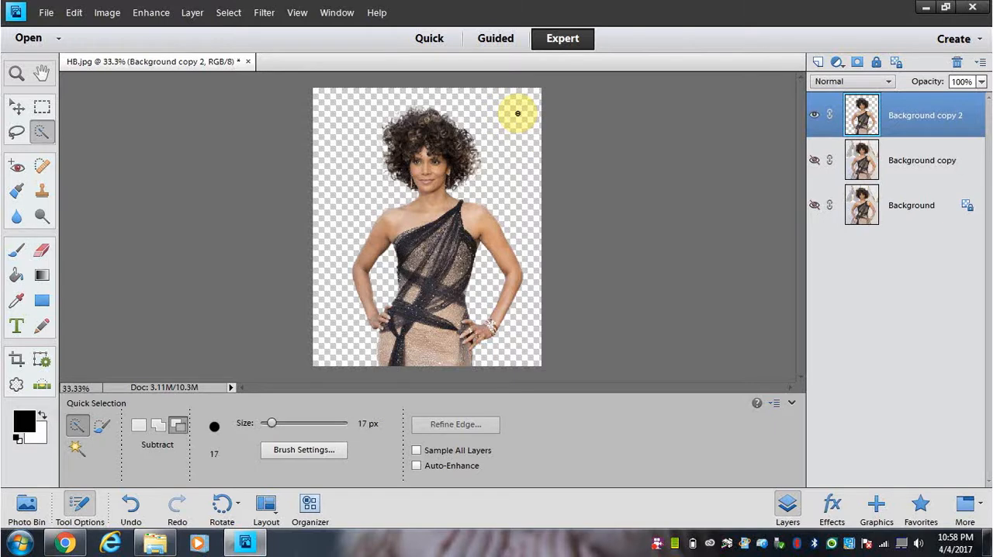
Step: Add a solid color fill layer named "white" above the cutout layer
left_click(186, 14)
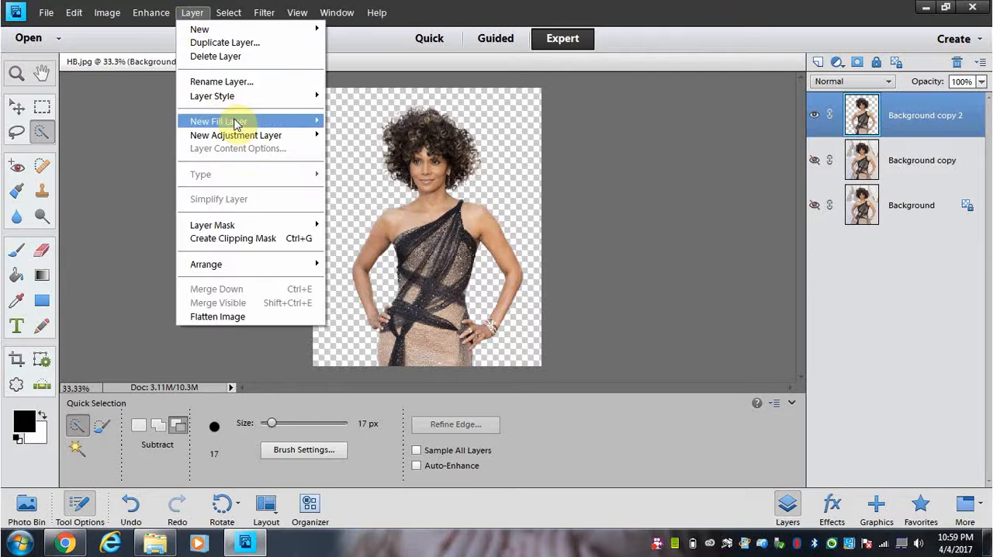
mouse_move(262, 123)
left_click(357, 121)
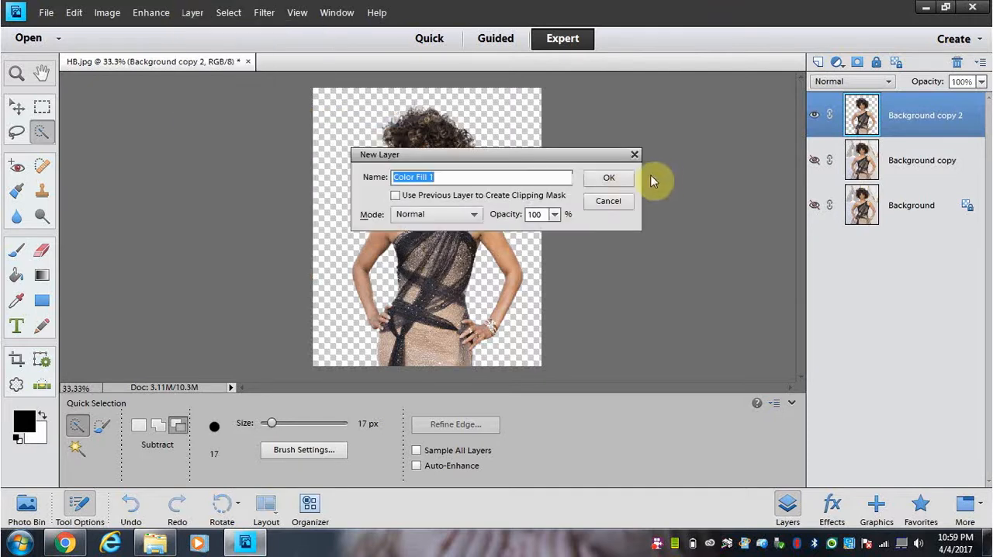
type("white")
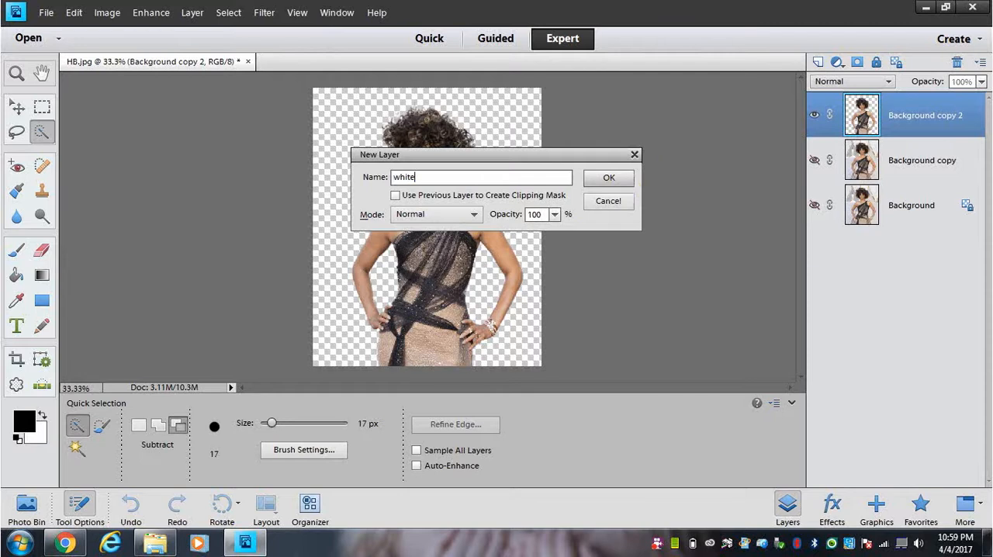
left_click(610, 178)
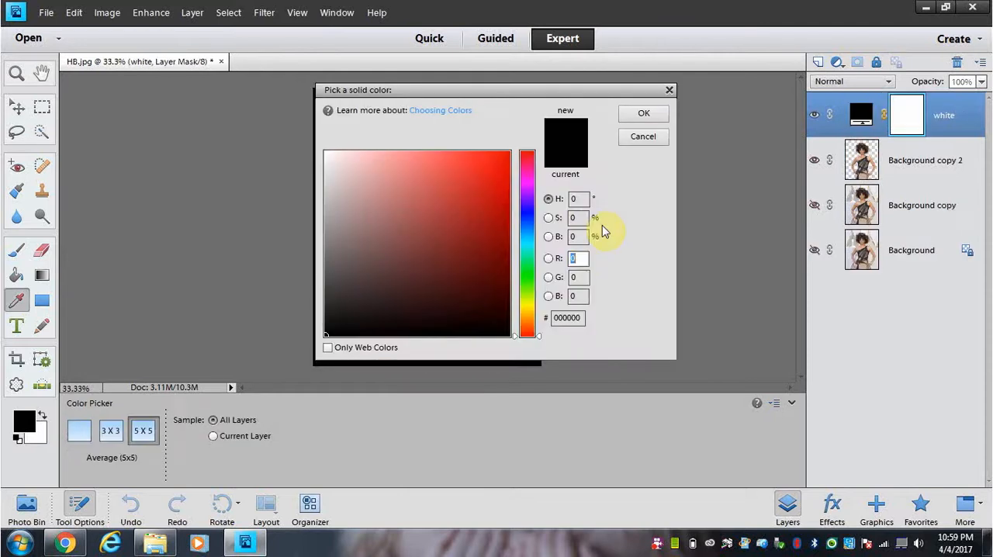
Step: Set the fill color to R 255, G 255, B 255 and move the white layer beneath Background copy 2
left_click(575, 258)
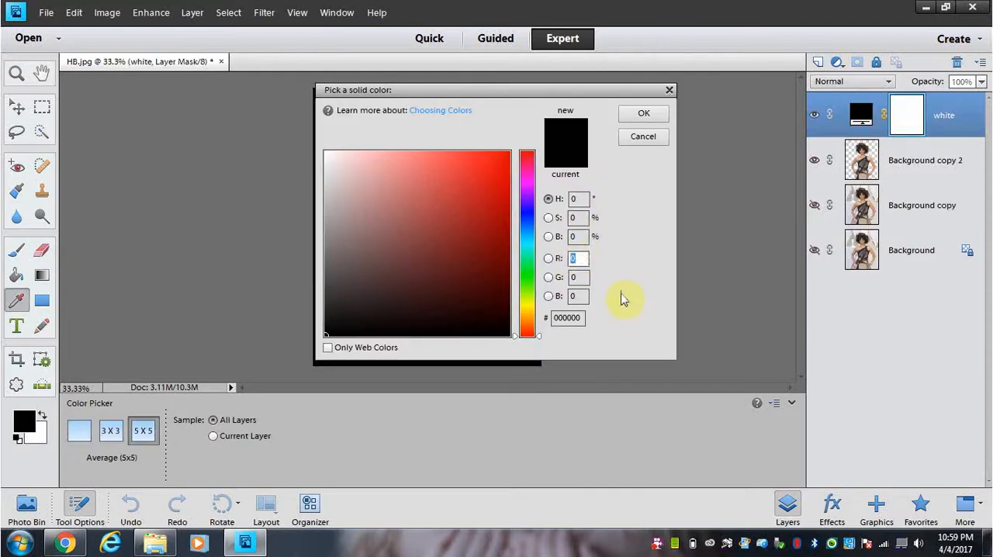
type("255")
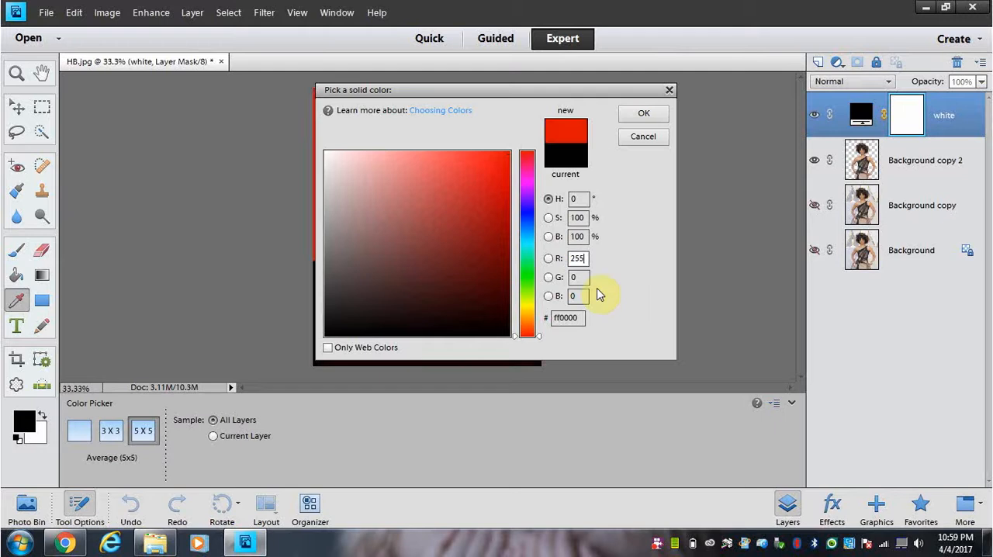
left_click(577, 277)
type("2")
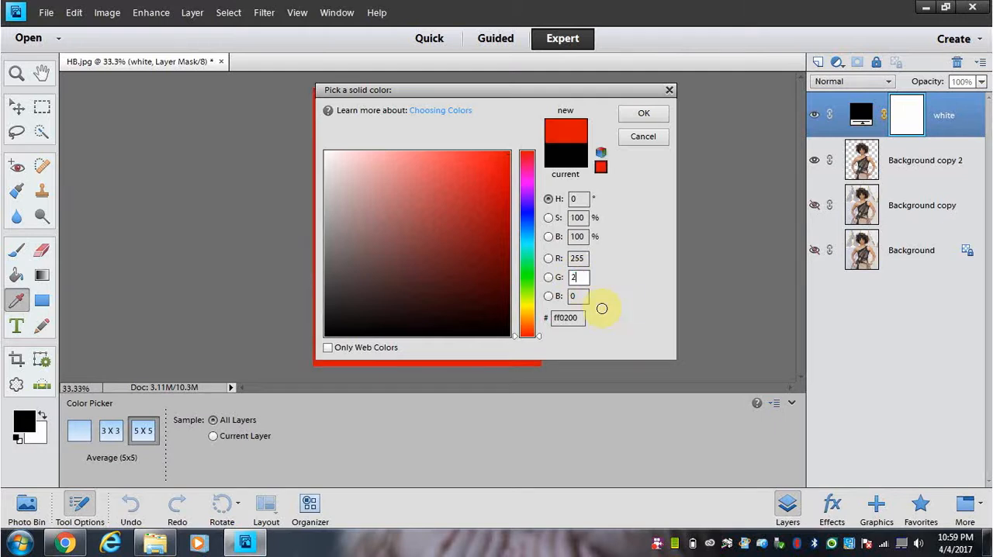
type("55")
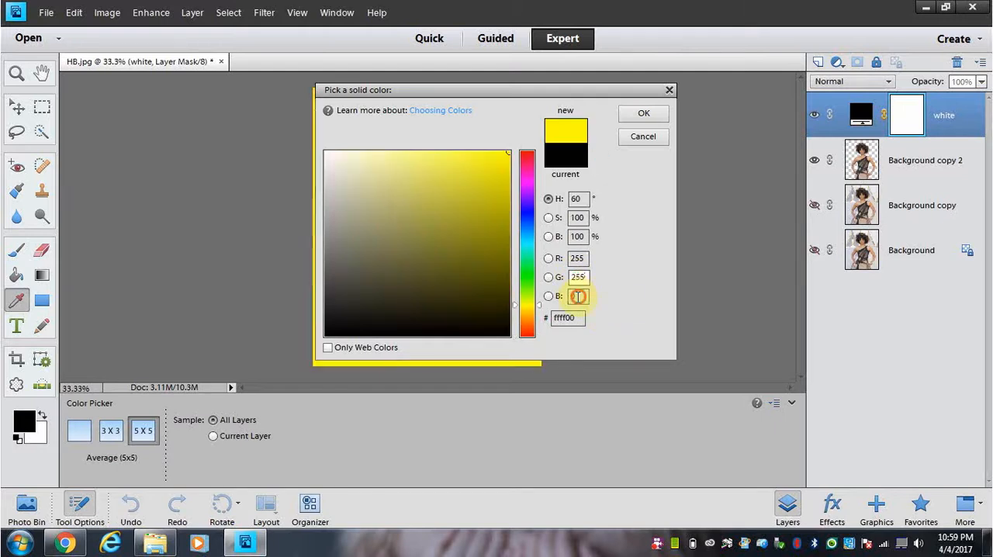
type("02")
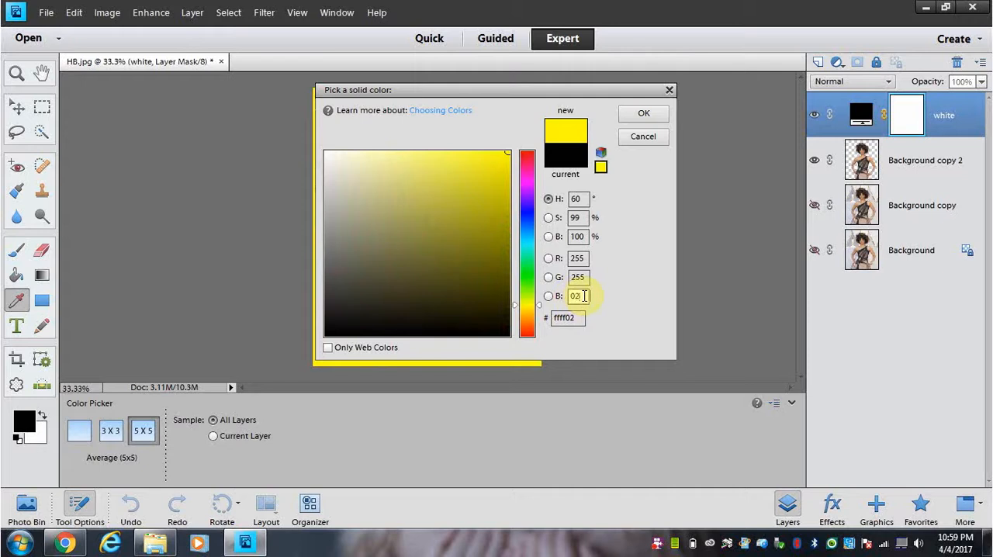
key("BackSpace")
key("BackSpace")
type("255")
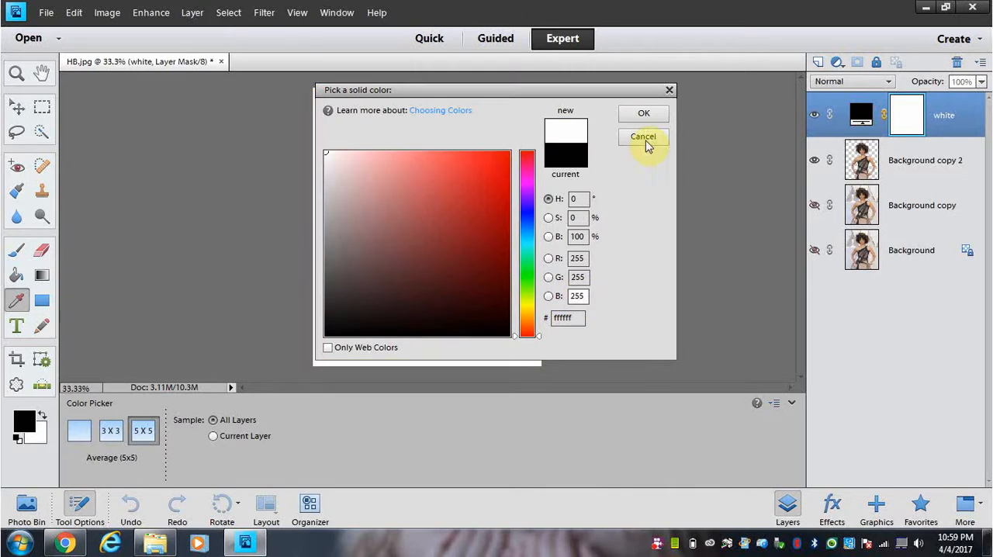
left_click(641, 114)
key("x")
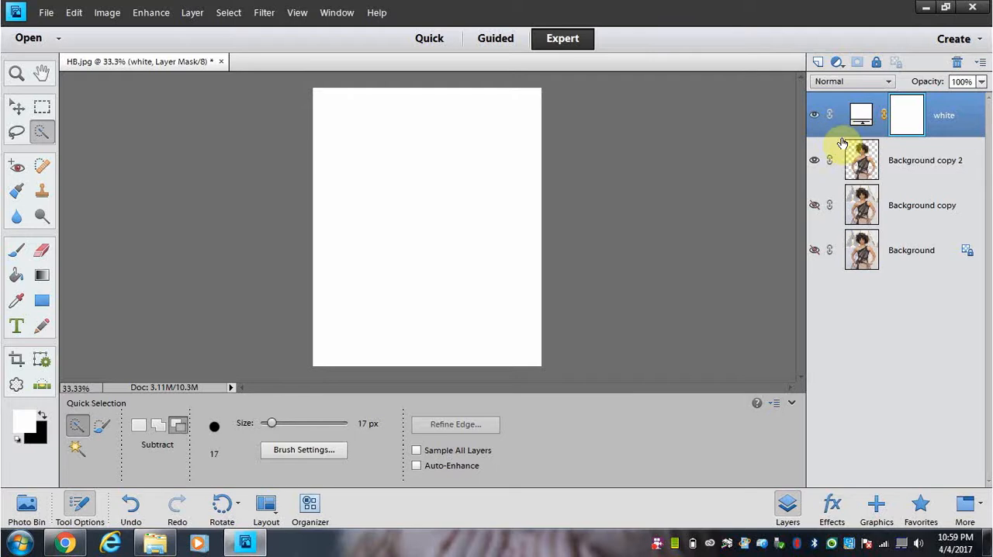
left_click_drag(823, 130, 824, 197)
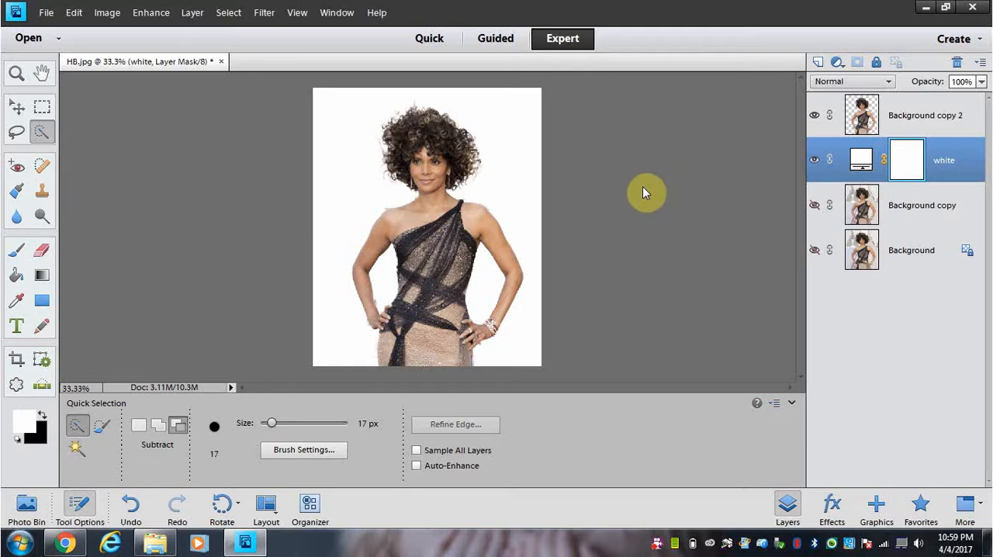
Step: Set the Eraser to 41 px and erase the stray wisps beside the left edge of the hair on Background copy 2
key("ctrl+equal")
key("ctrl+equal")
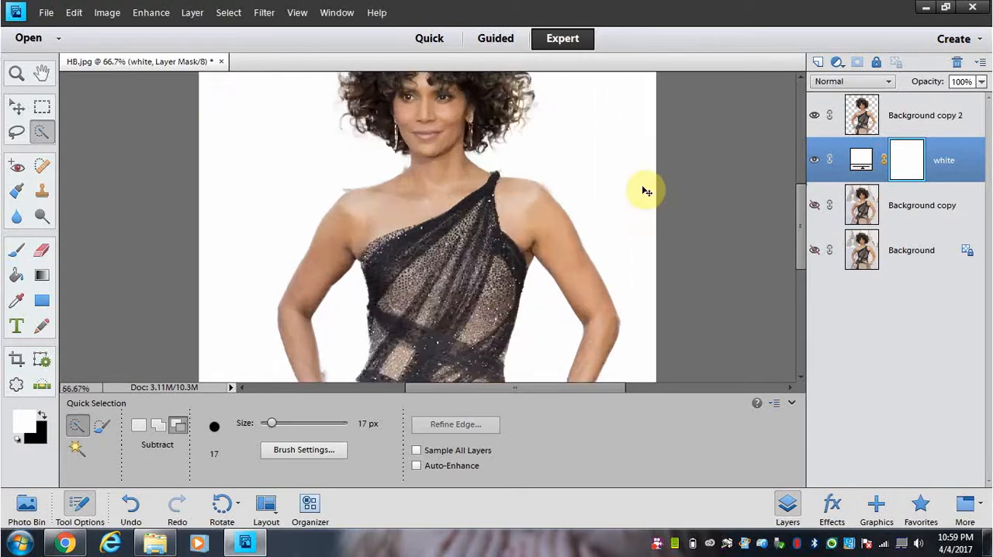
key("ctrl+equal")
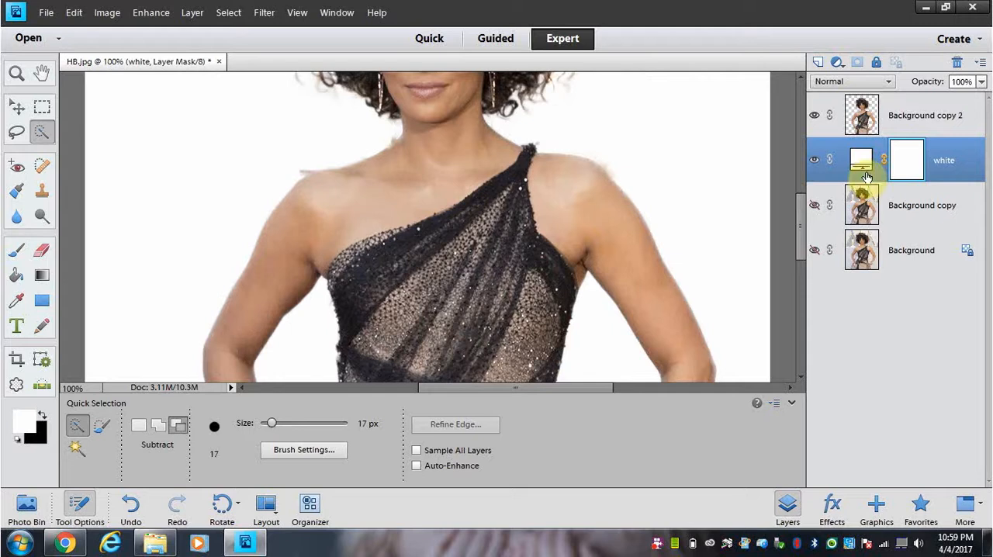
left_click_drag(801, 220, 783, 173)
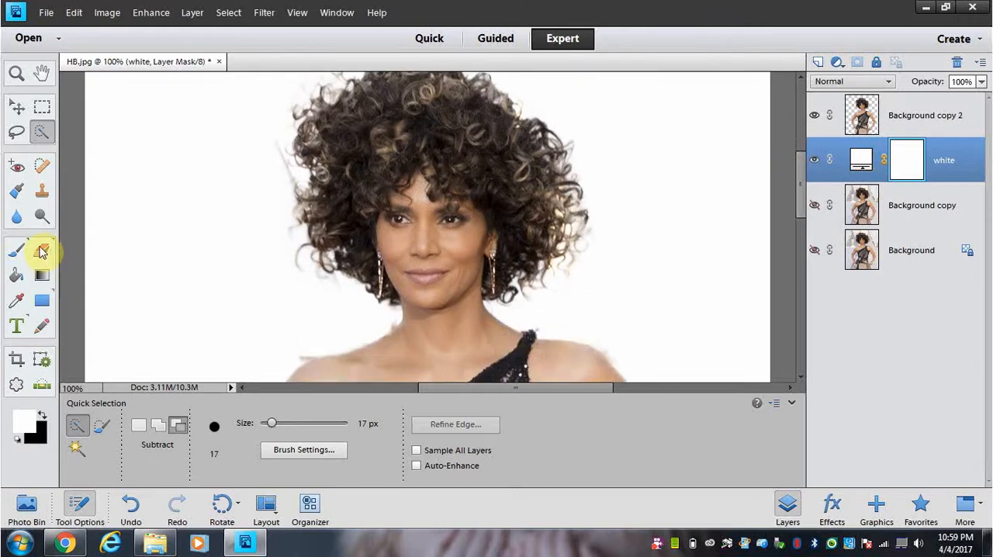
left_click(42, 251)
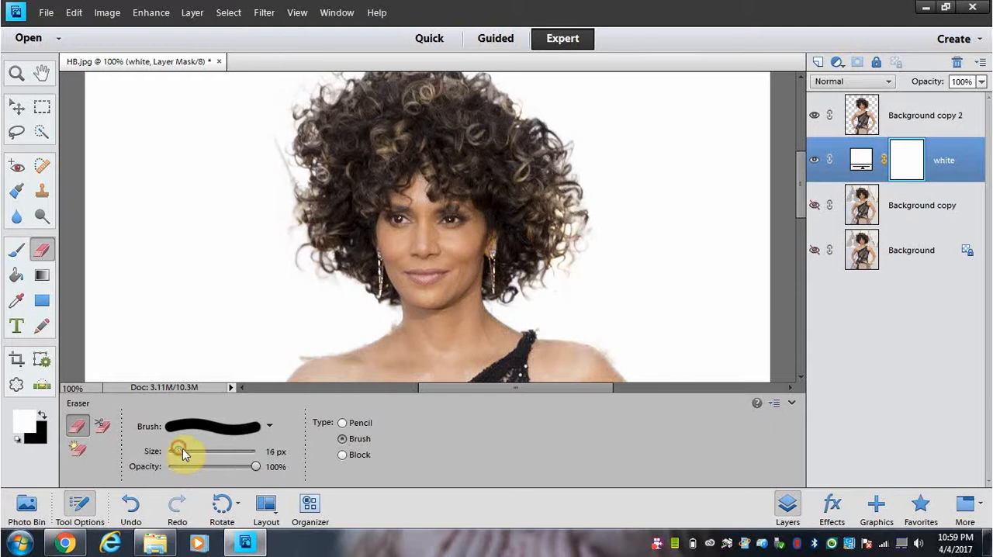
left_click_drag(196, 453, 198, 452)
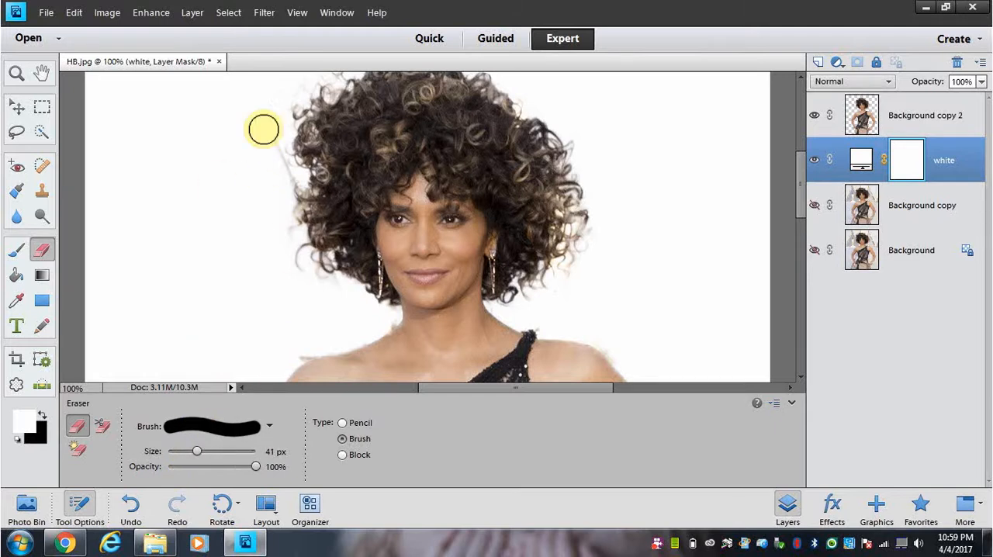
left_click_drag(270, 140, 270, 157)
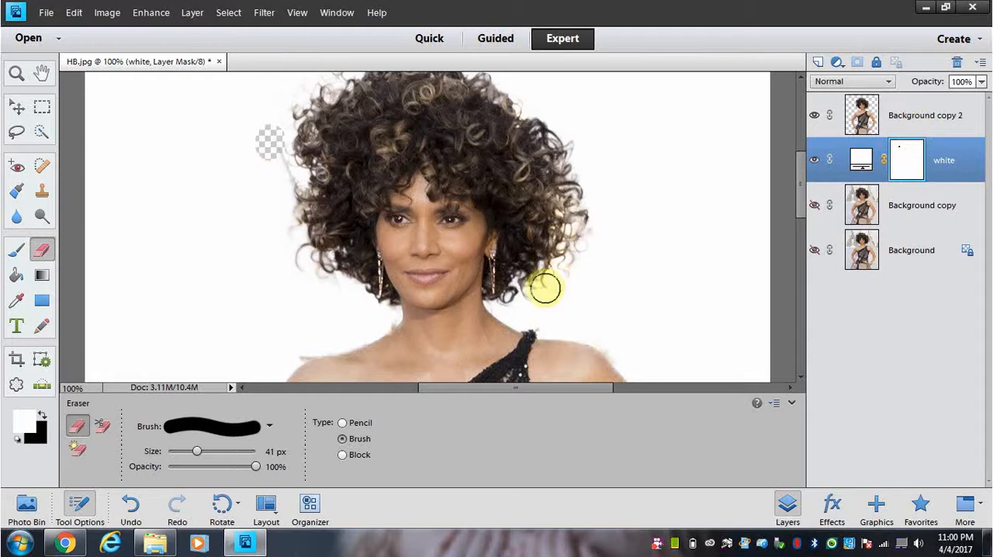
key("ctrl+z")
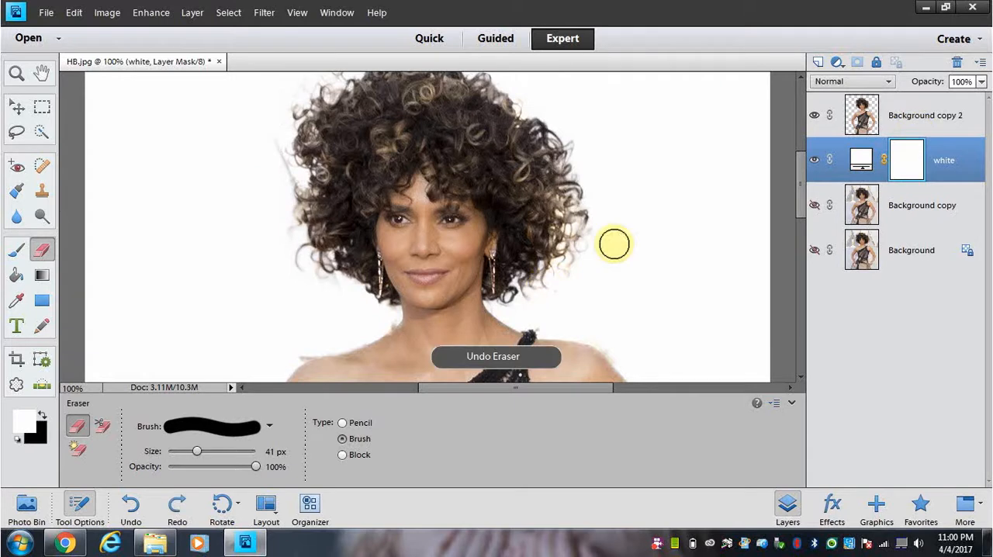
left_click(922, 128)
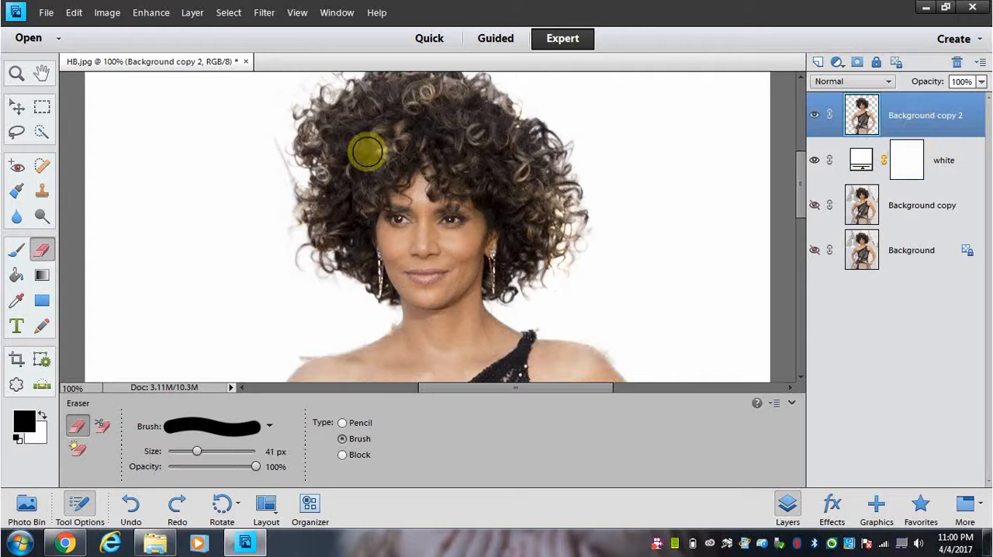
left_click(268, 146)
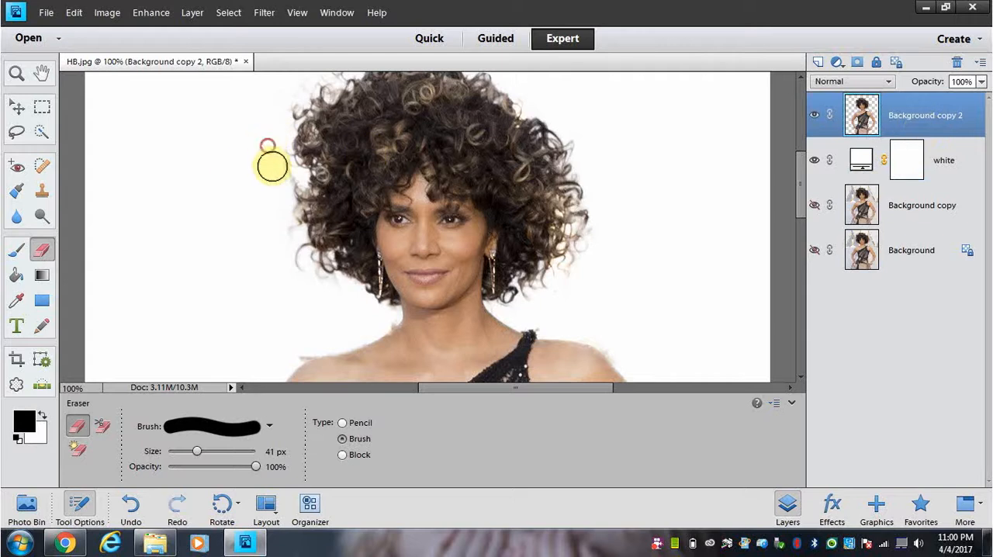
left_click(272, 166)
left_click(269, 184)
Step: Erase the leftover background bits above the outer edges of both shoulders
scroll(244, 208, "down", 3)
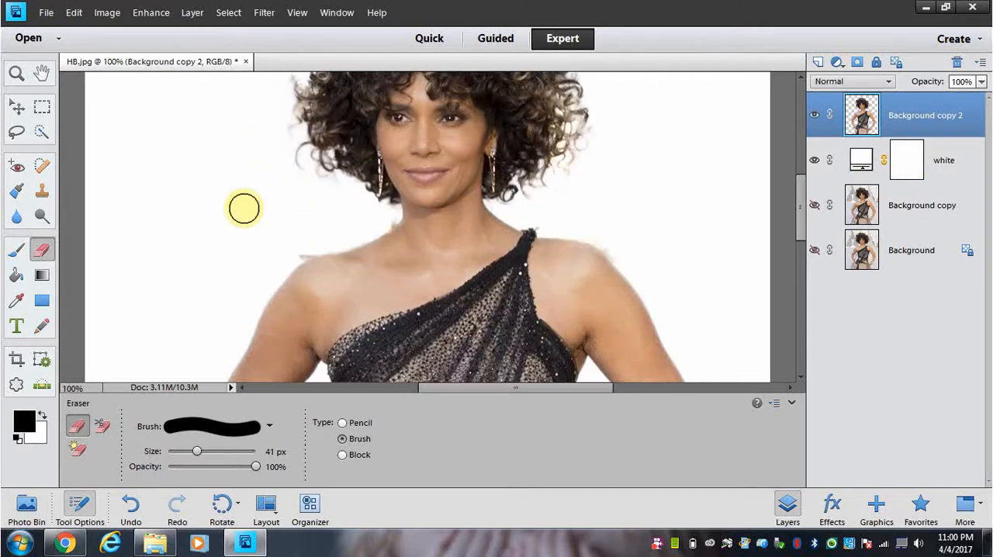
left_click(302, 247)
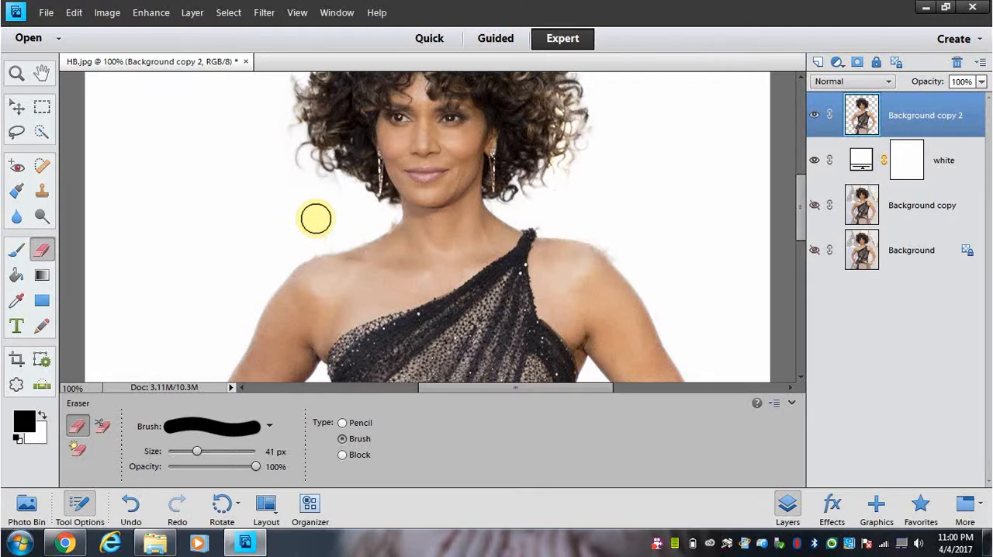
left_click_drag(608, 220, 622, 250)
Step: Reduce the Eraser to 24 px and erase the leftover haze just above the dress strap on the shoulder
scroll(652, 214, "up", 2)
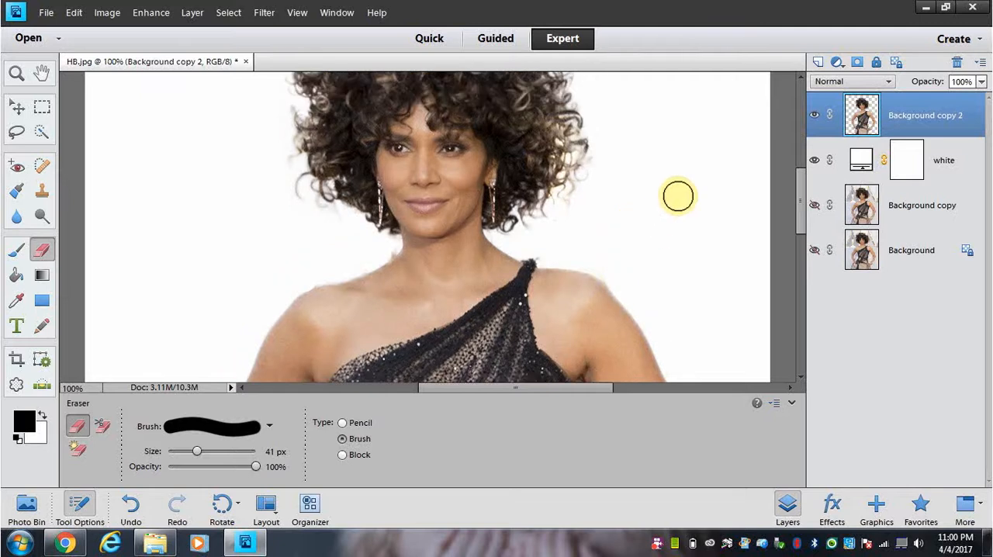
key("ctrl+equal")
key("ctrl+equal")
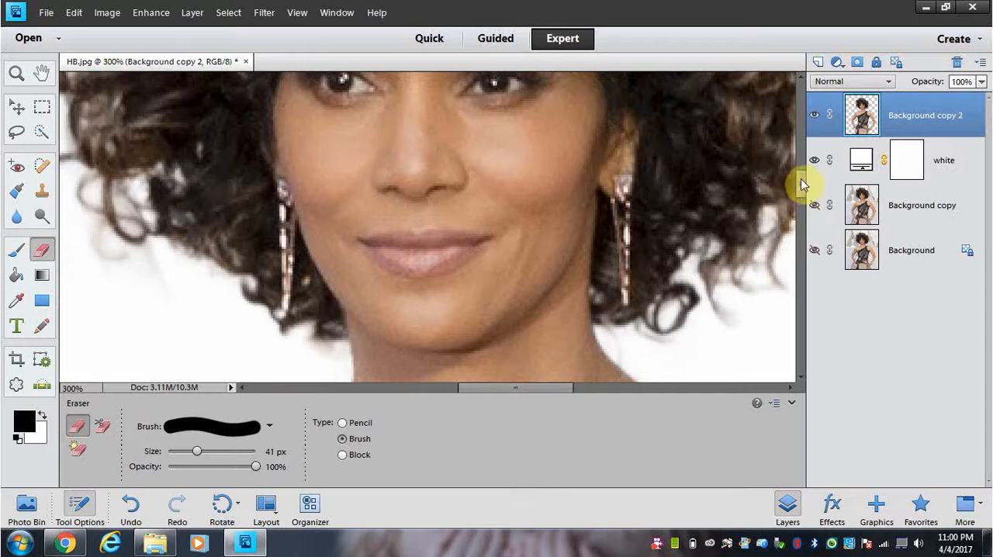
scroll(799, 195, "down", 3)
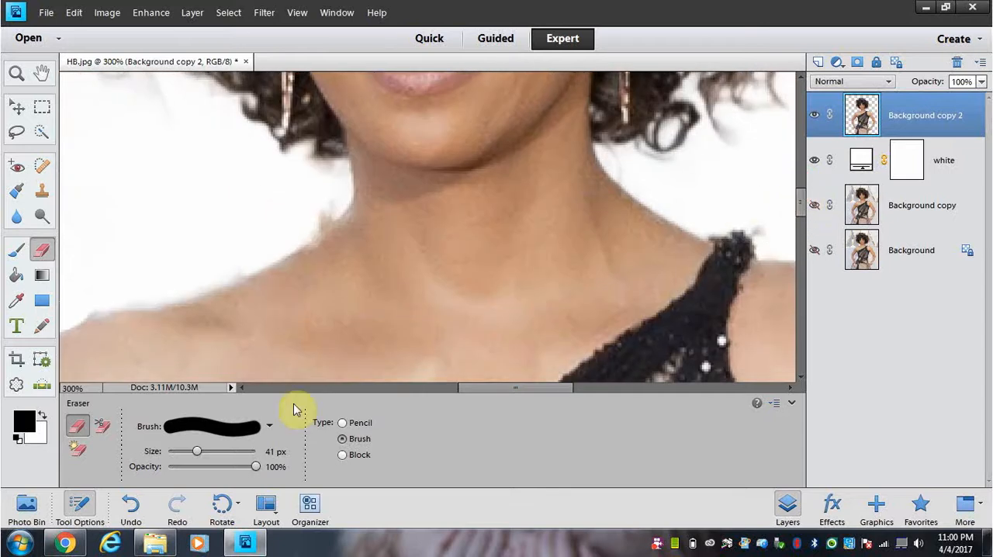
left_click(198, 456)
left_click_drag(193, 458, 185, 455)
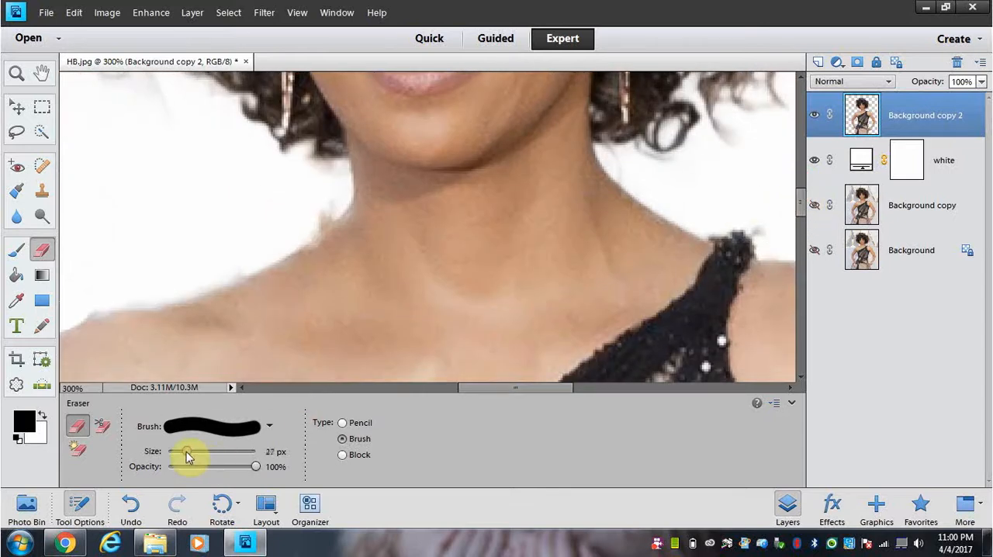
left_click(764, 207)
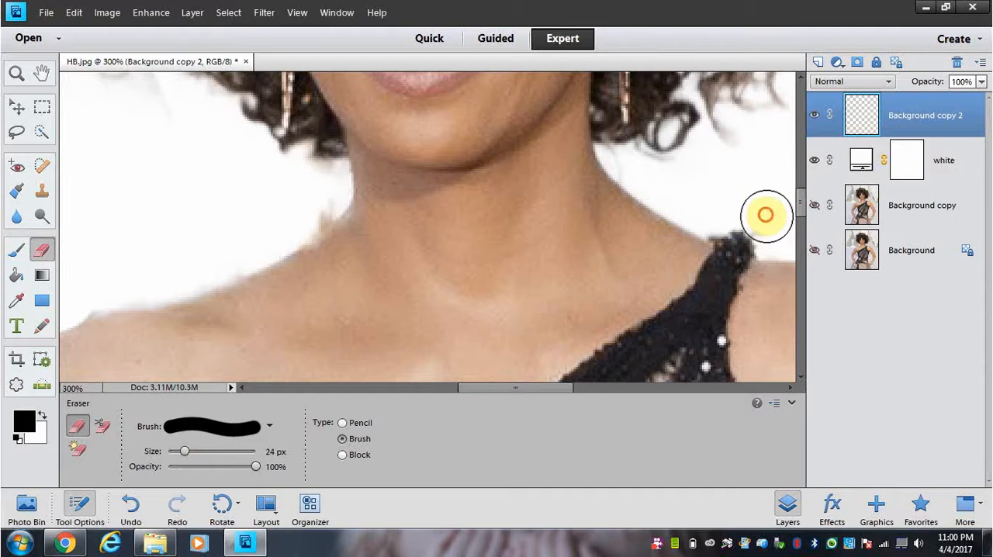
Step: Erase the leftover fringe along the side of the neck and the top of the bare shoulder opposite the strap
mouse_move(321, 193)
left_mouse_down()
mouse_move(292, 218)
mouse_move(306, 196)
mouse_move(271, 193)
left_mouse_up()
left_click_drag(261, 235, 231, 245)
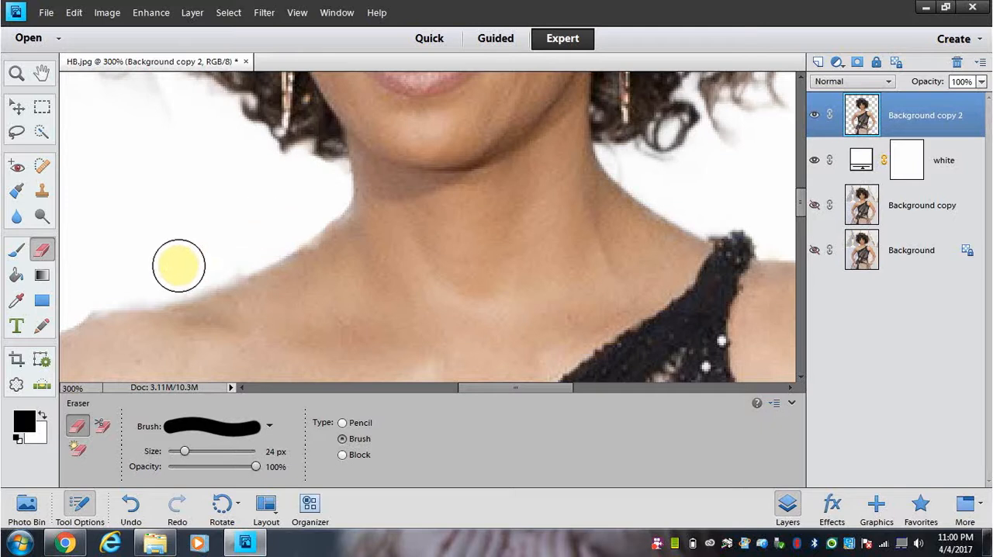
left_click_drag(62, 302, 180, 233)
scroll(180, 233, "down", 2)
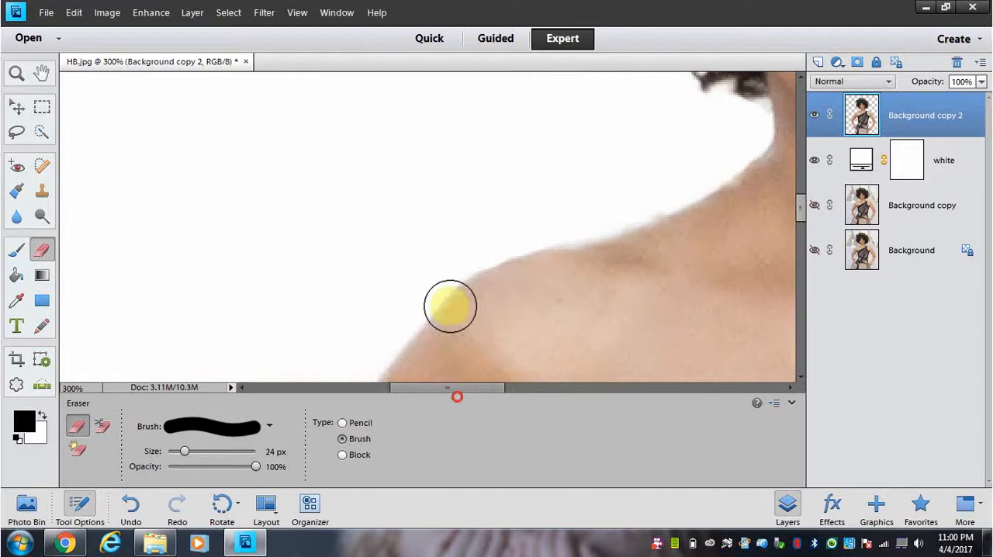
scroll(455, 246, "down", 8)
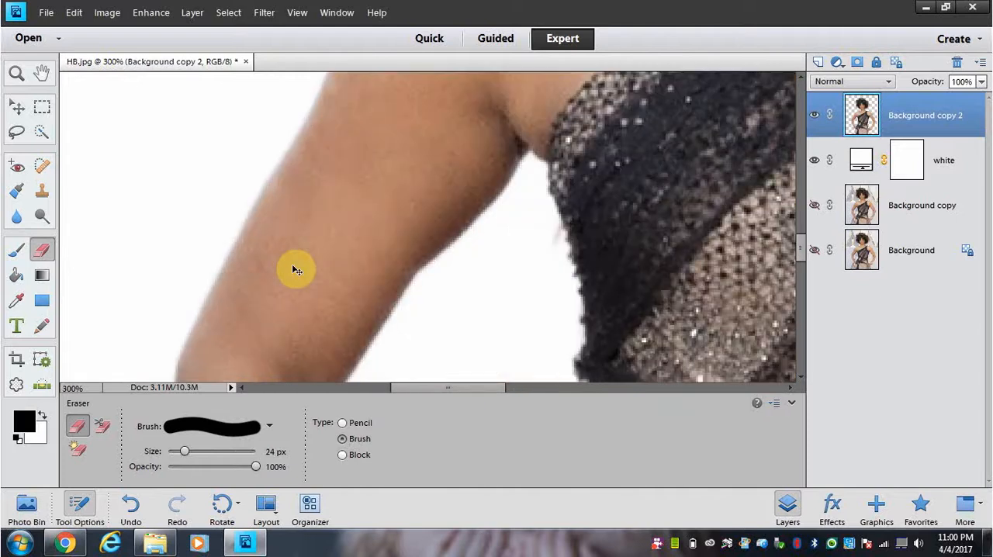
key("ctrl+minus")
key("ctrl+minus")
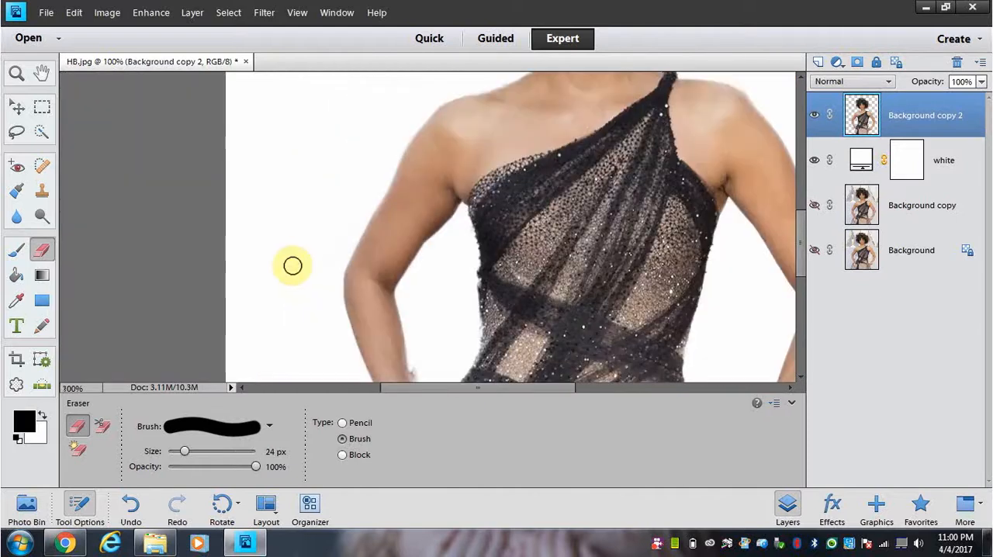
Step: Examine the cutout's edges along the arms, hands, hips, shoulders and hair for leftover fringe, and review the whole figure against white
scroll(383, 238, "down", 4)
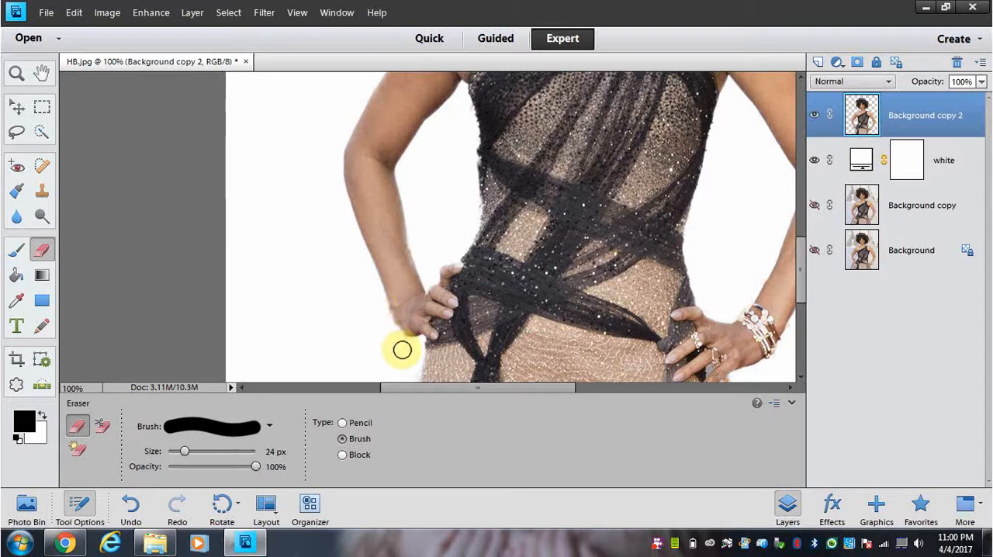
left_click_drag(556, 392, 598, 406)
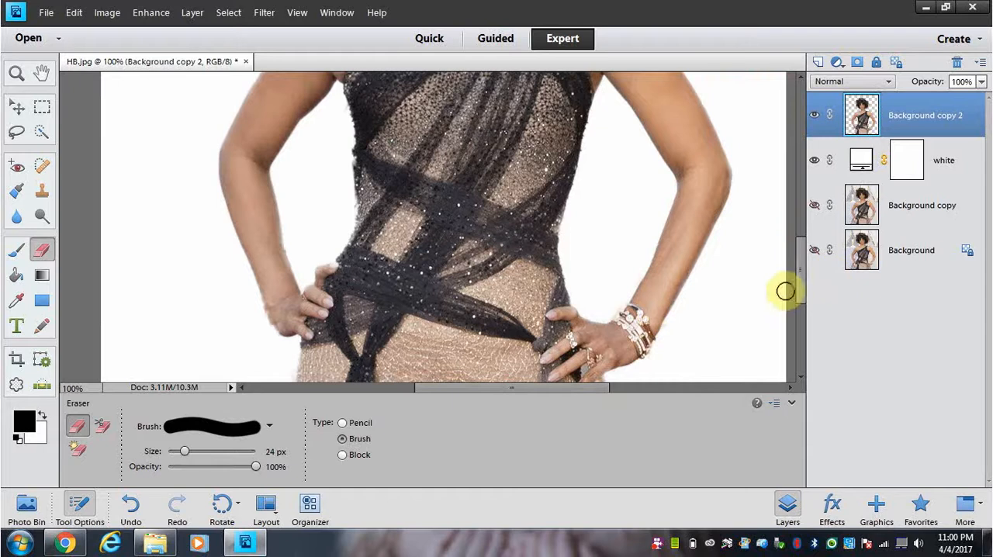
left_click_drag(804, 277, 804, 304)
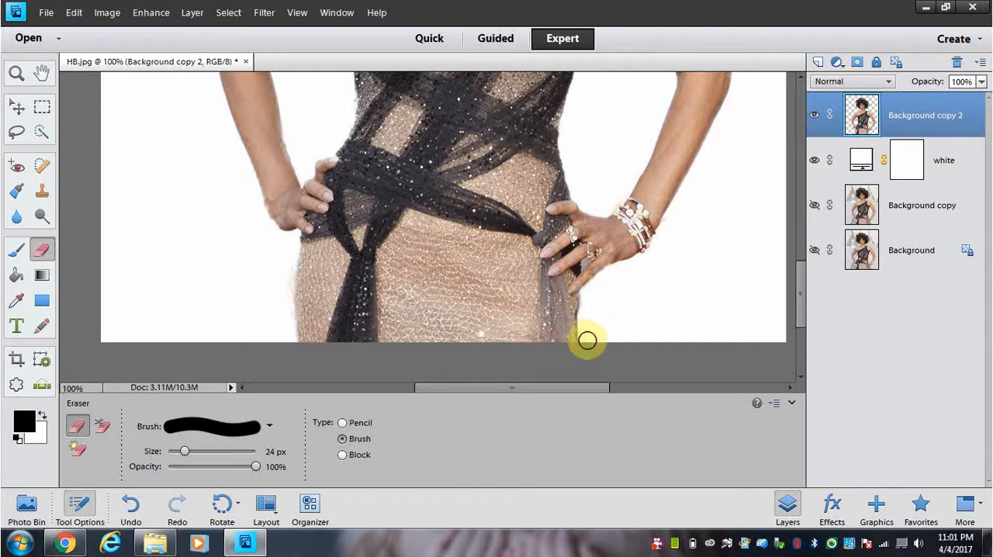
scroll(644, 292, "up", 2)
scroll(644, 292, "up", 6)
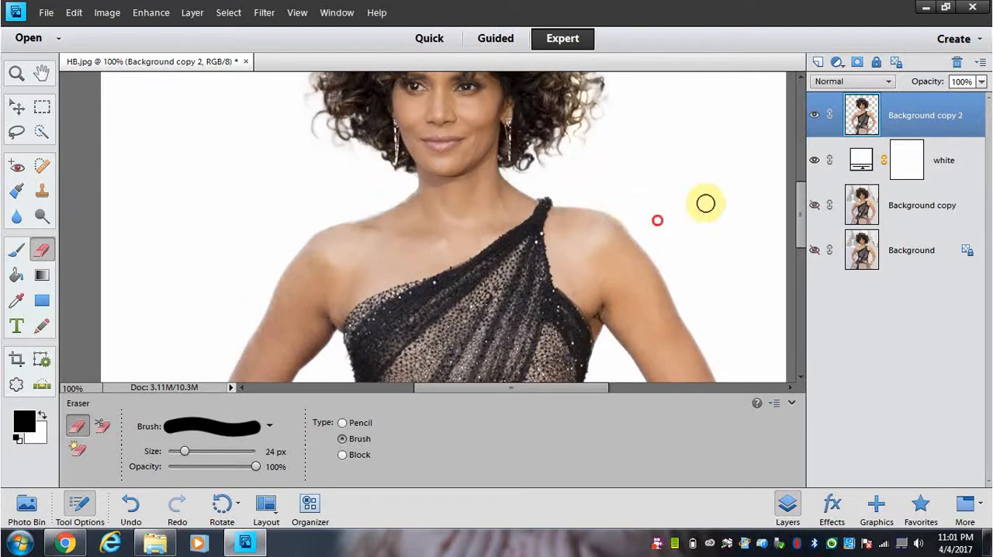
left_click_drag(801, 220, 801, 184)
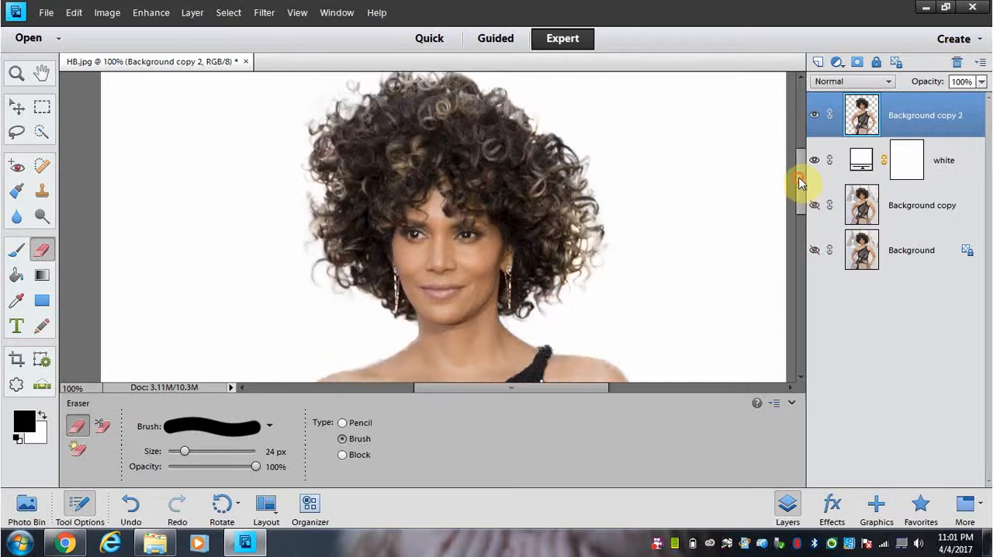
key("ctrl+minus")
key("ctrl+minus")
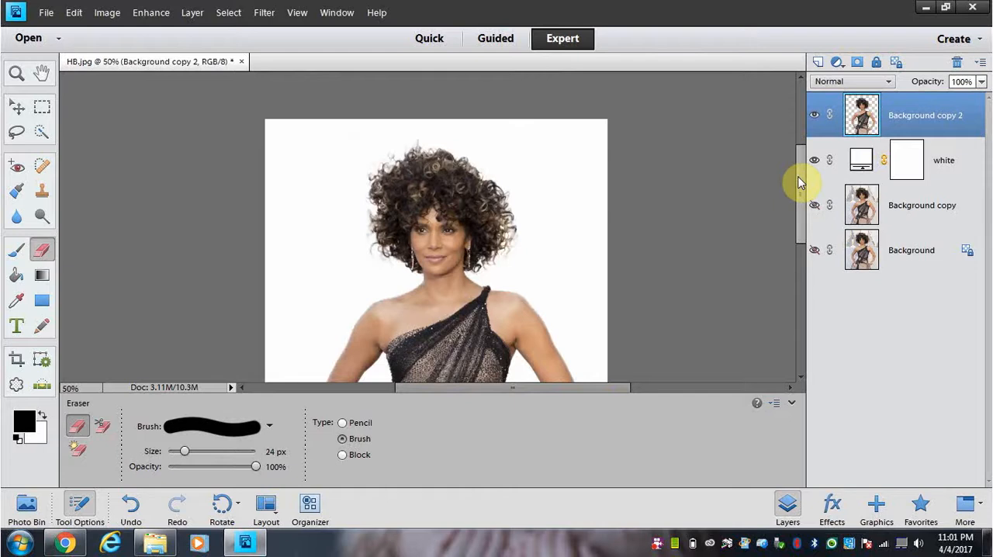
key("ctrl+minus")
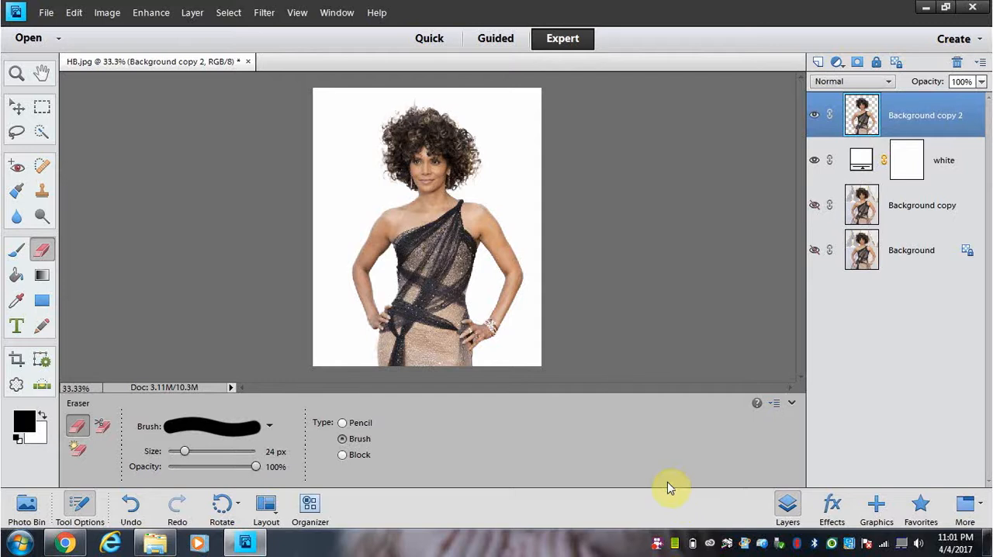
left_click(656, 543)
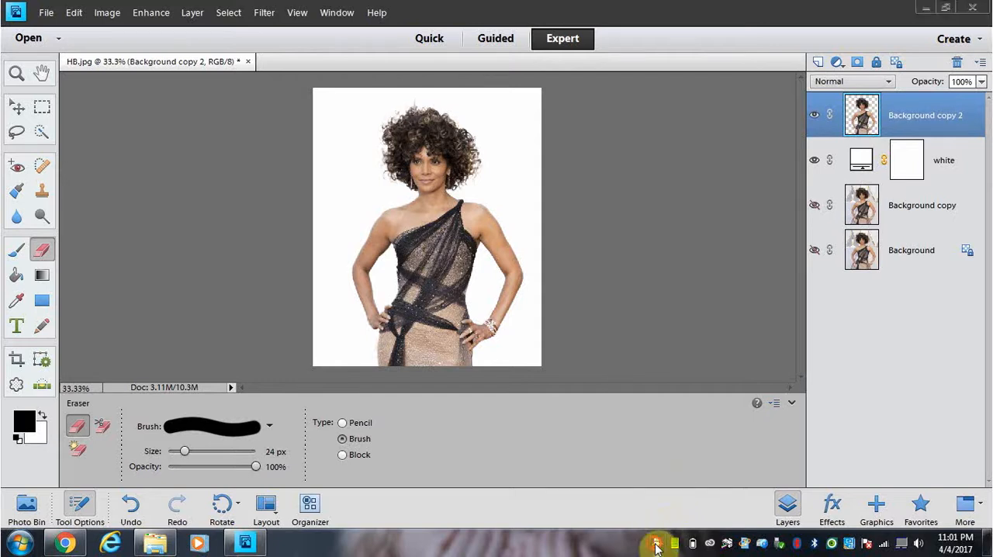